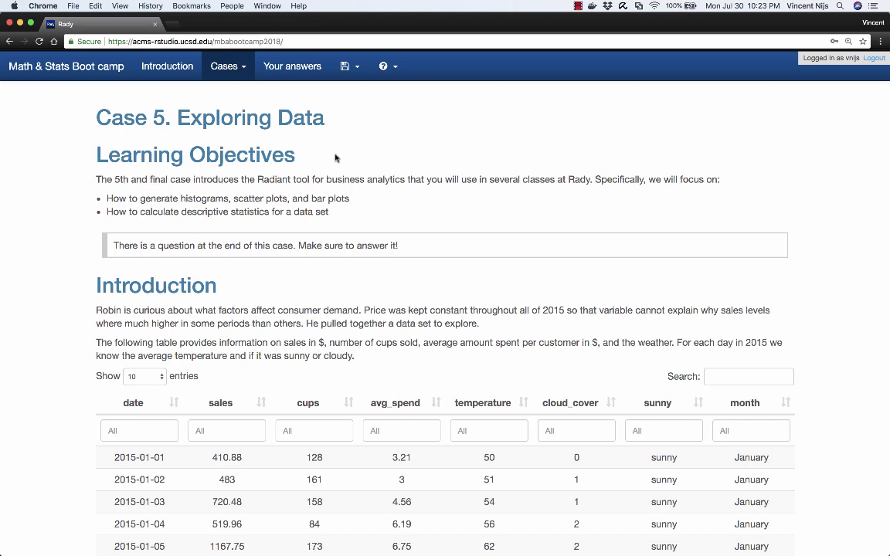
Scroll from the Case 5 heading to Introduction to Radiant and highlight 'programming language R'
triple_click(237, 118)
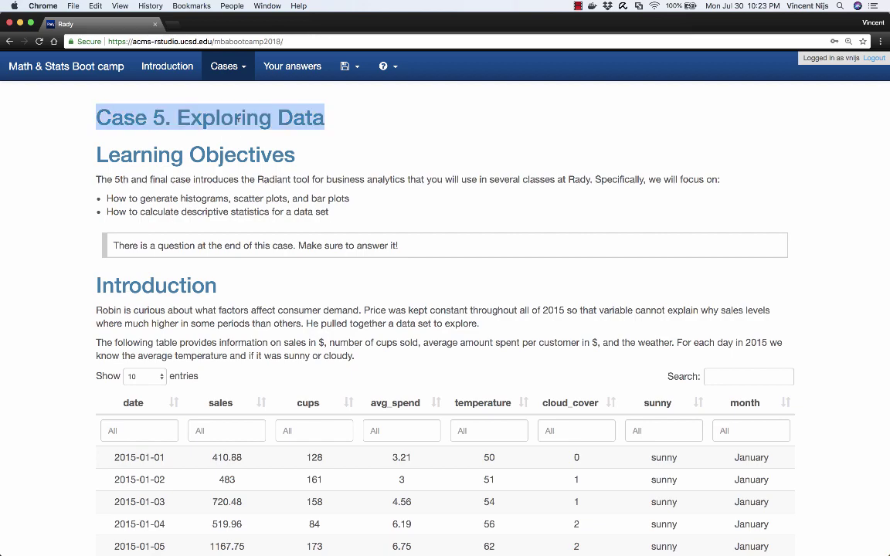
left_click(372, 145)
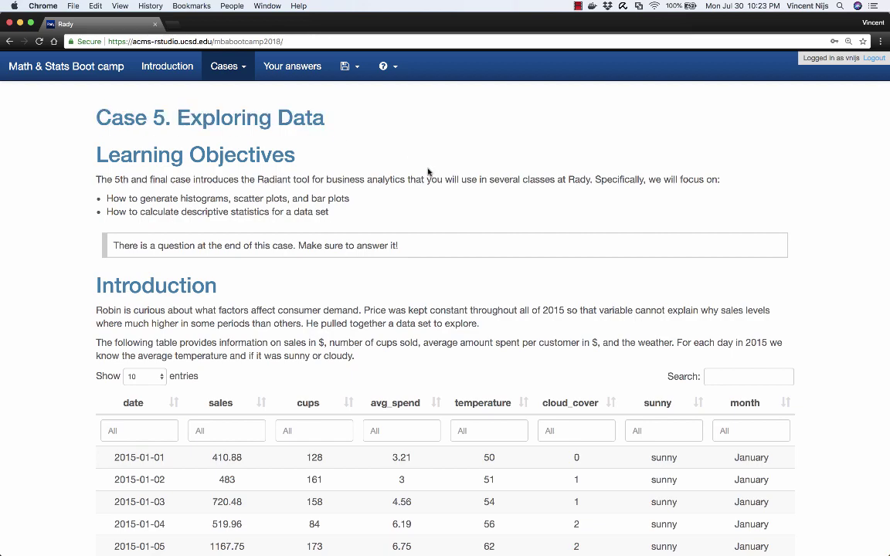
scroll(428, 171, "down", 15)
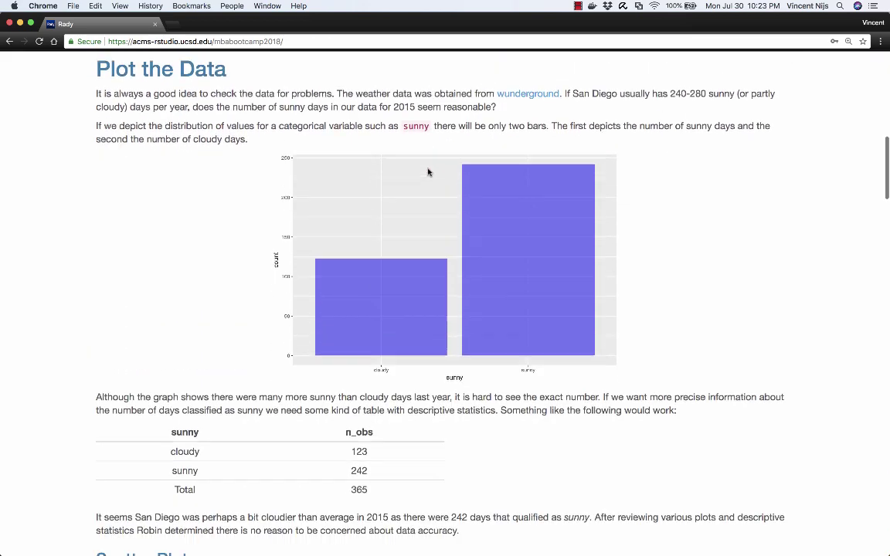
scroll(428, 171, "down", 15)
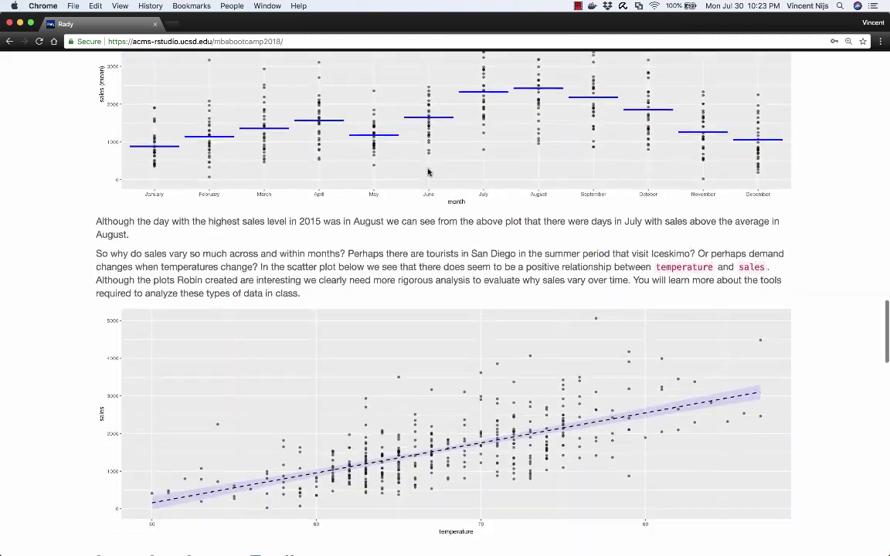
scroll(428, 172, "down", 3)
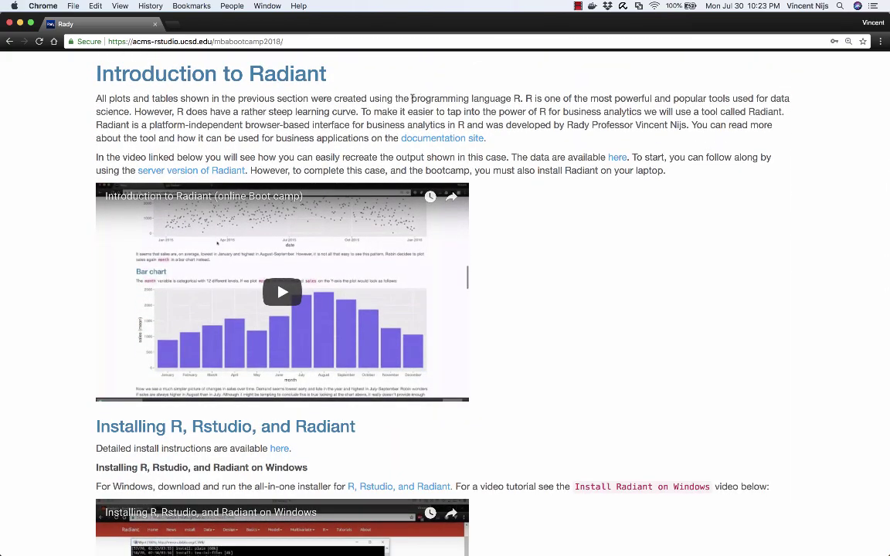
left_click_drag(412, 98, 521, 99)
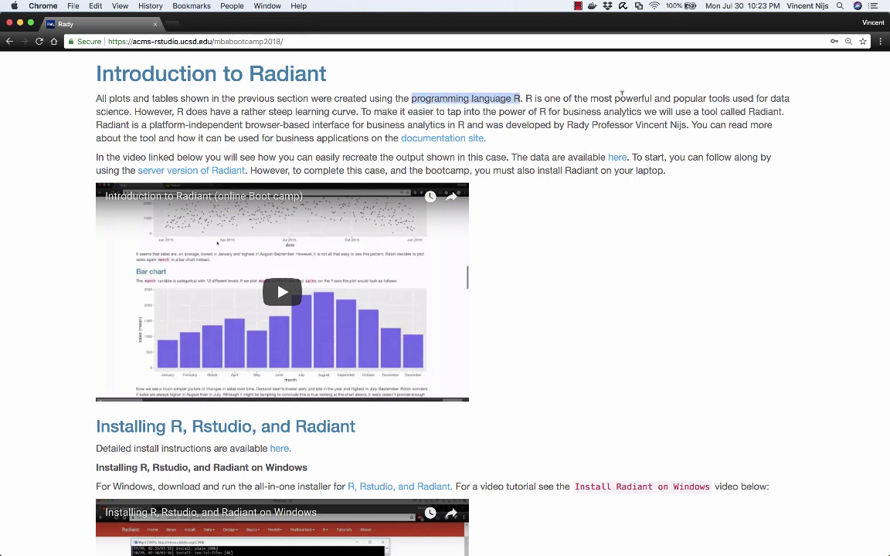
Open the server version of Radiant in a new tab, previewing the diamonds dataset
left_click(530, 93)
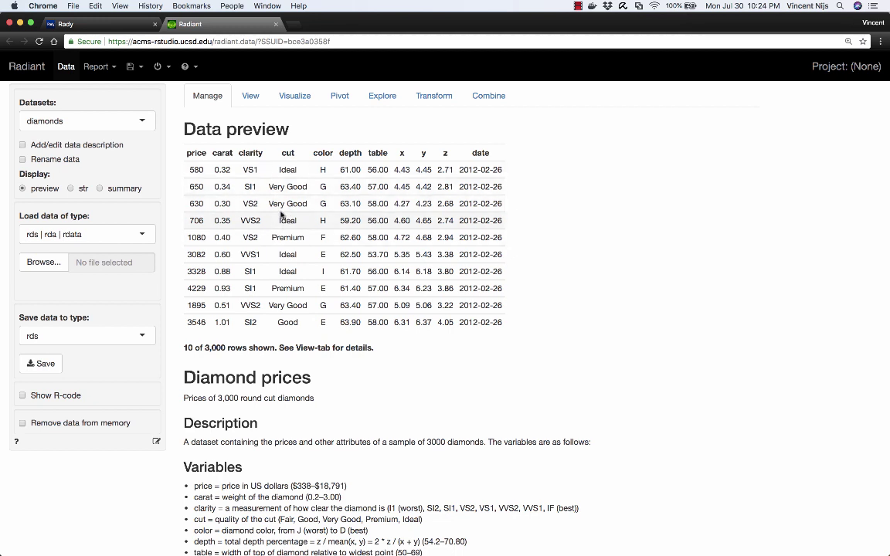
Download the case data from the course page's 'here' link as sales2015.rds on the Desktop
left_click(84, 25)
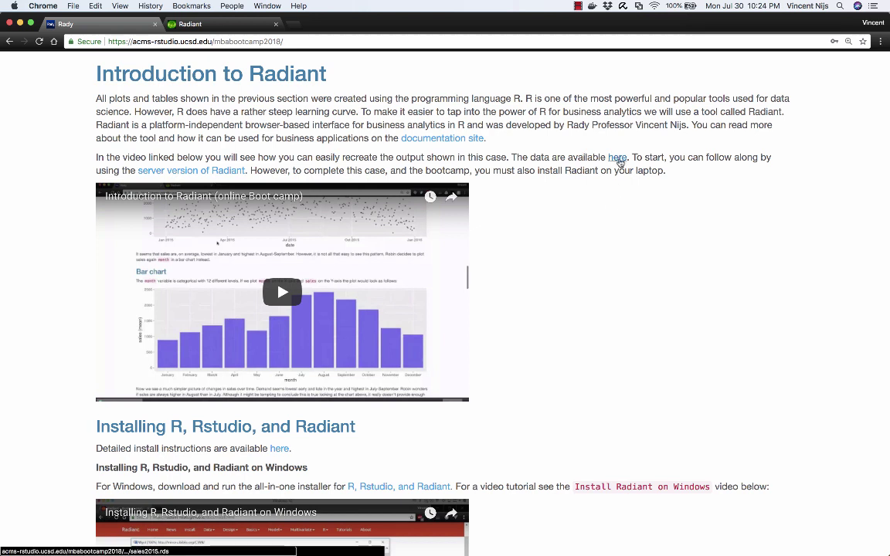
left_click(618, 159)
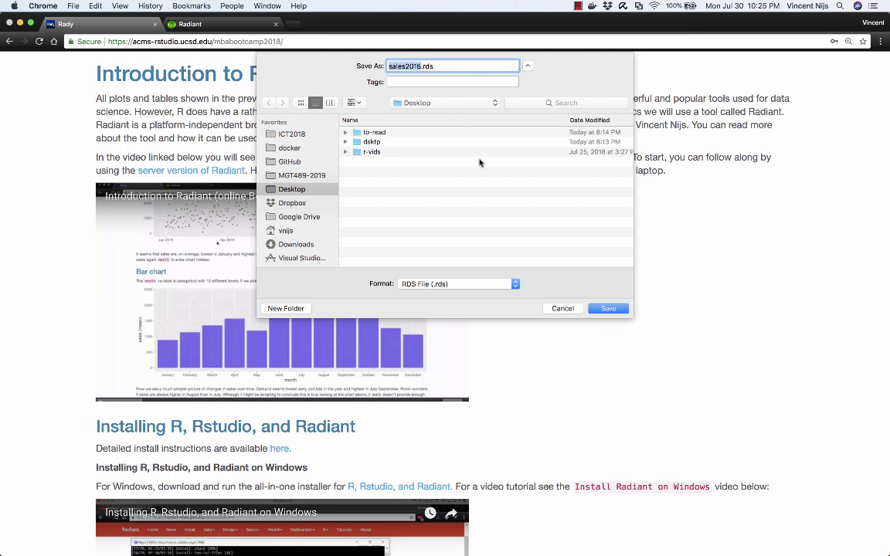
left_click(606, 308)
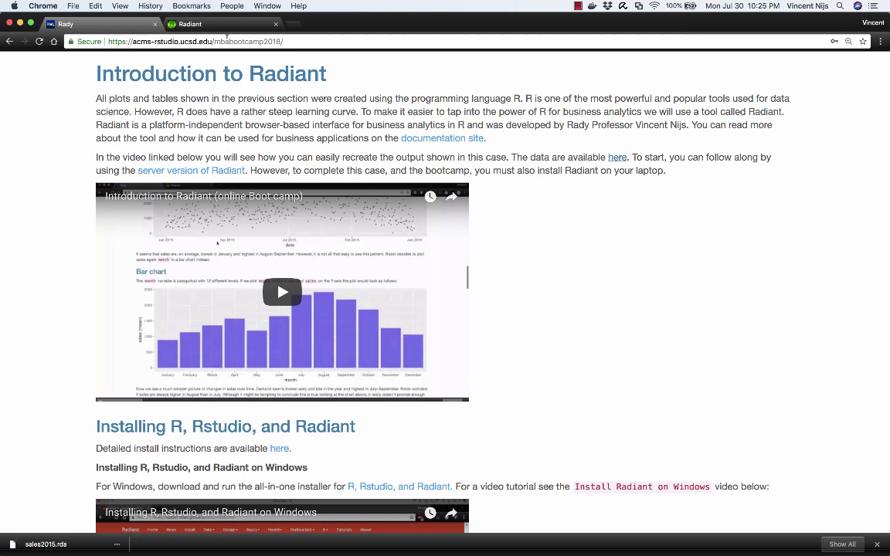
Upload sales2015.rds from the Desktop into Radiant and review its 365-row Iceskimo sales preview
left_click(210, 26)
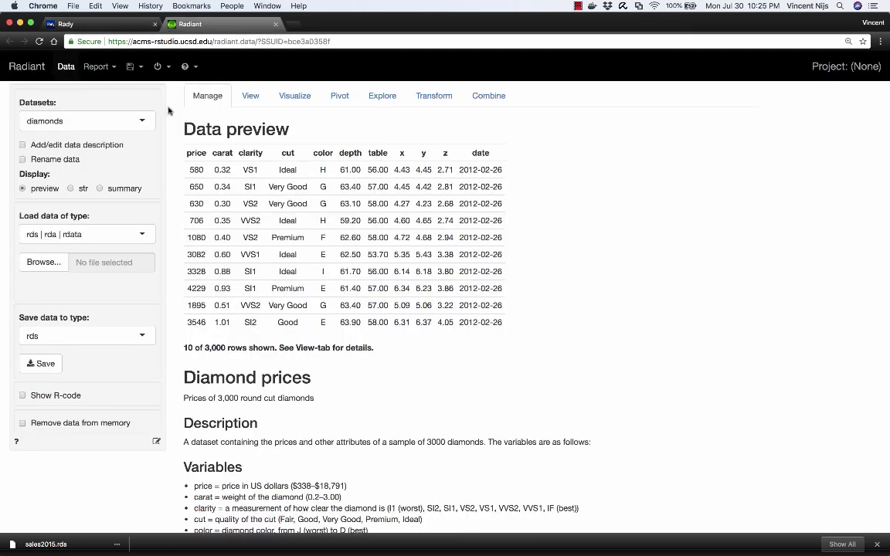
left_click(42, 266)
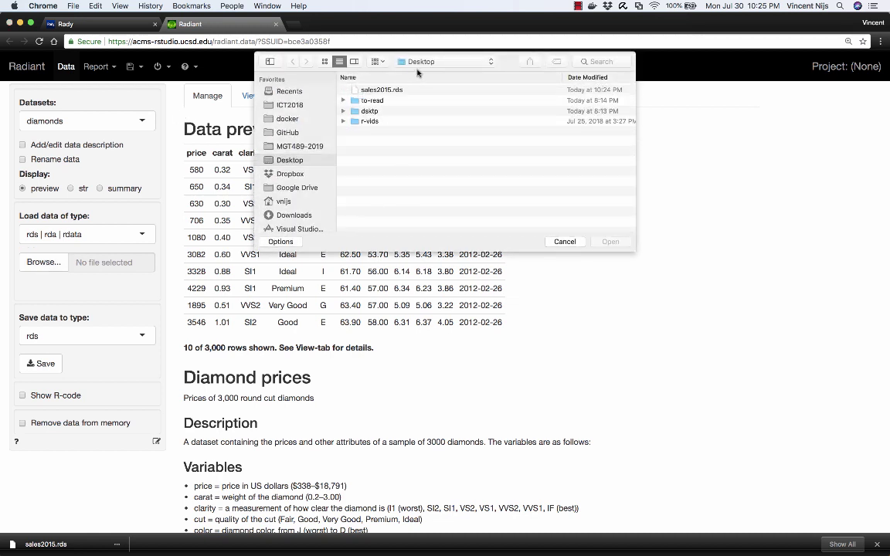
left_click(378, 90)
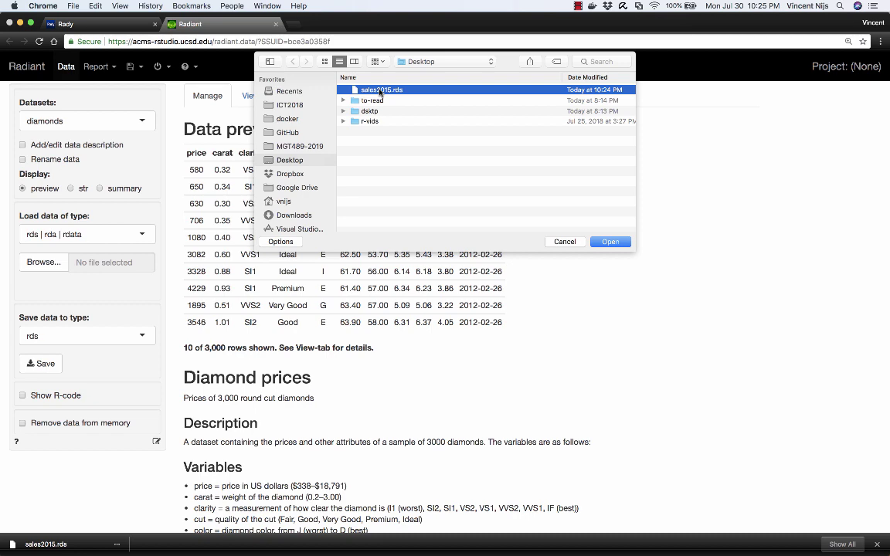
left_click(609, 242)
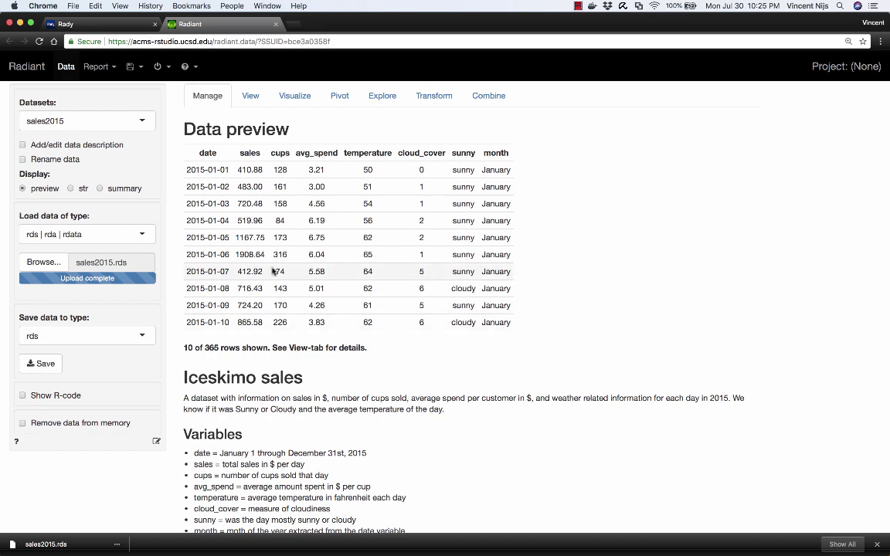
scroll(310, 364, "down", 1)
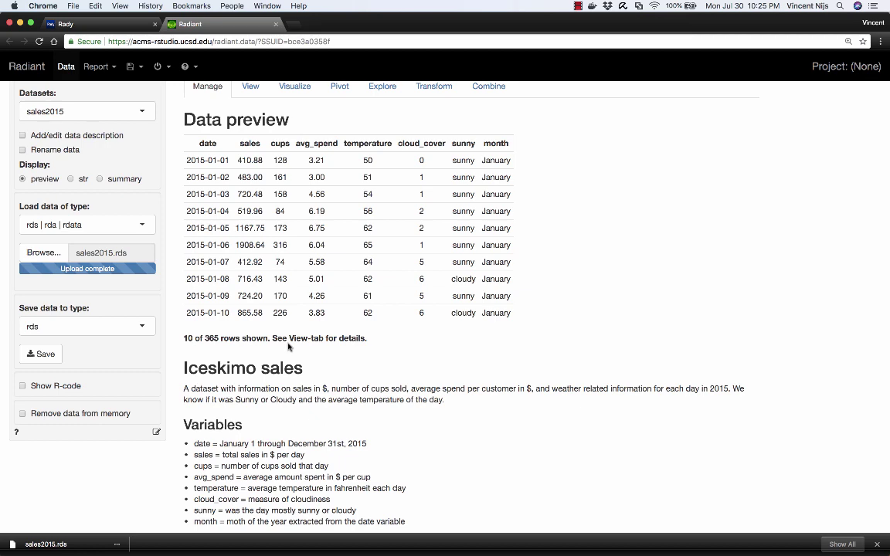
scroll(298, 359, "up", 1)
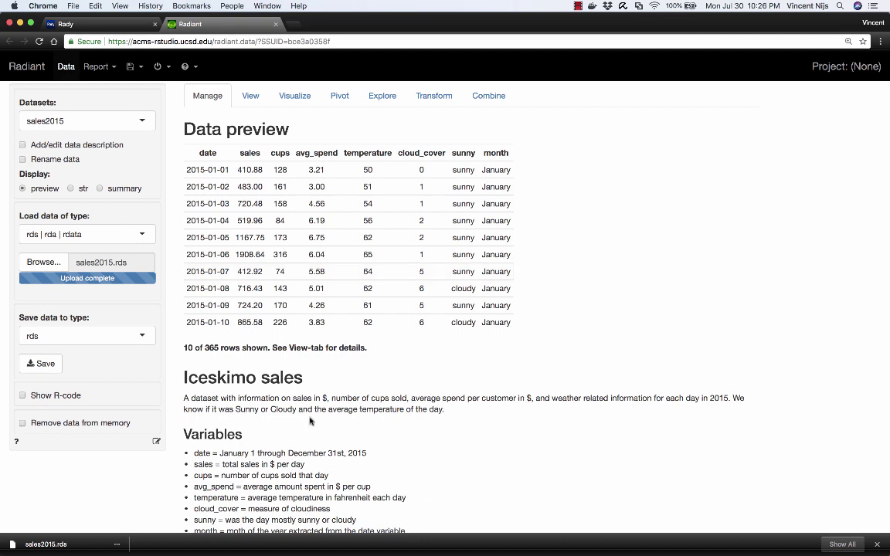
scroll(282, 463, "down", 1)
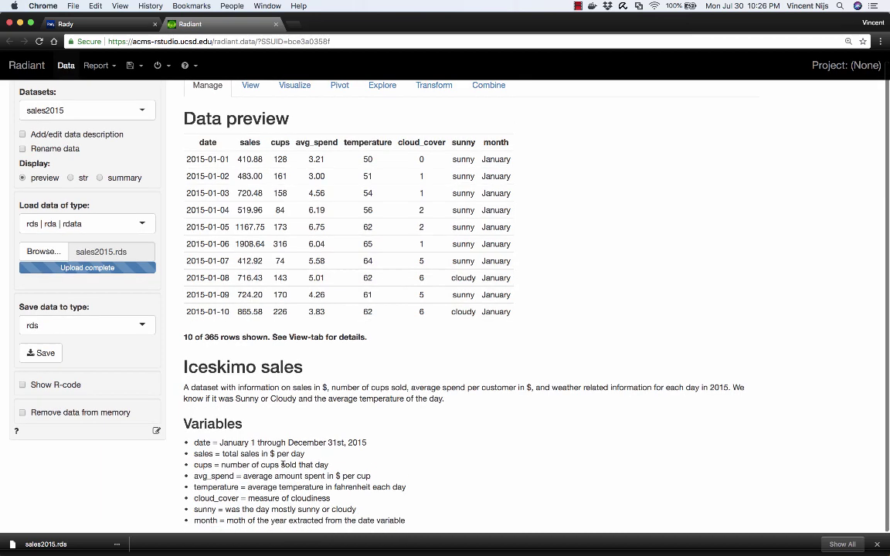
scroll(282, 463, "up", 1)
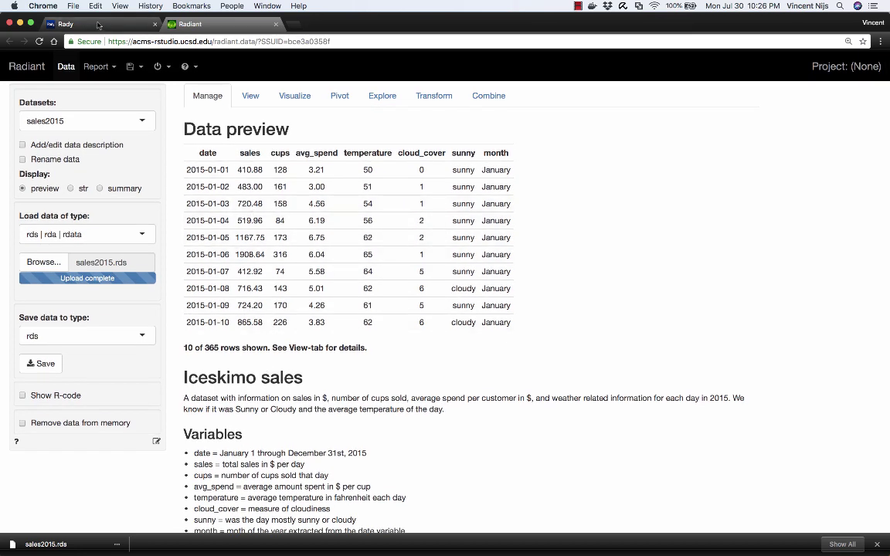
Page forward through the course site's 2015 sales table, then back to its first page
left_click(66, 24)
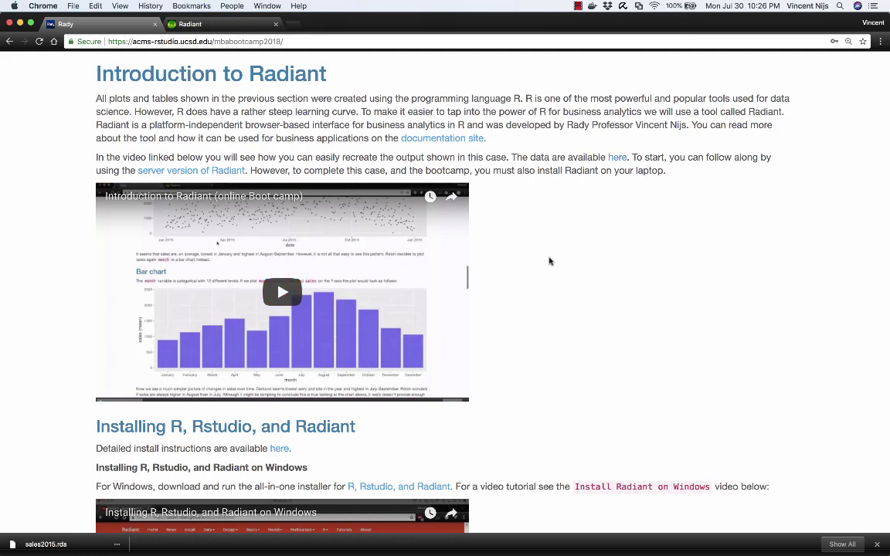
scroll(549, 261, "up", 15)
scroll(549, 261, "up", 10)
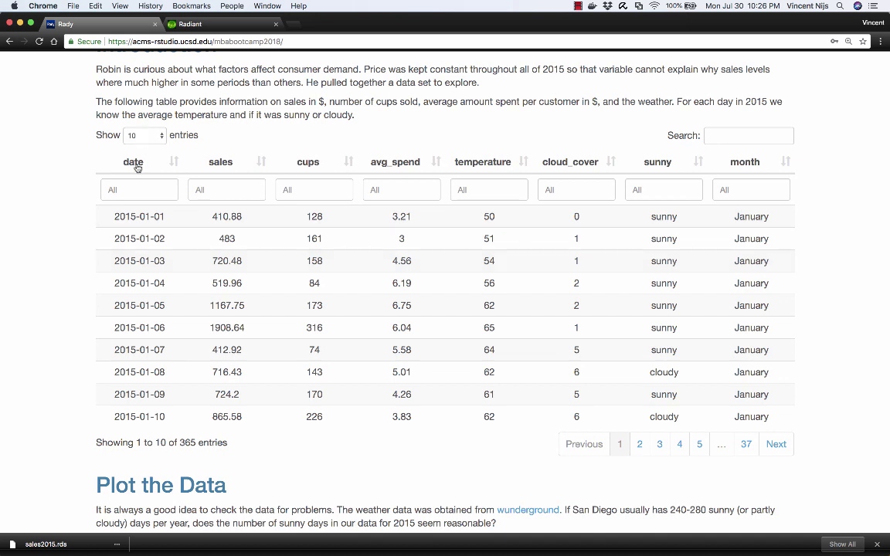
left_click(776, 446)
left_click(776, 446)
left_click(776, 445)
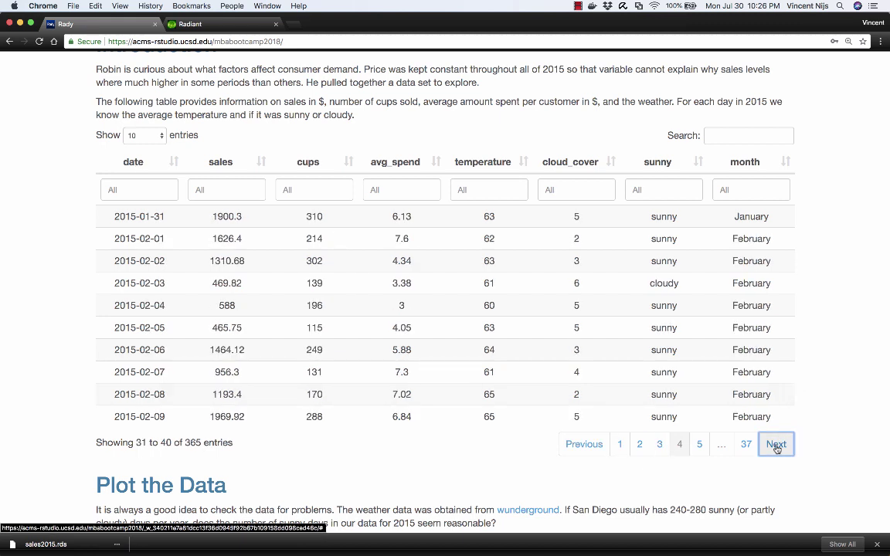
left_click(776, 446)
left_click(585, 444)
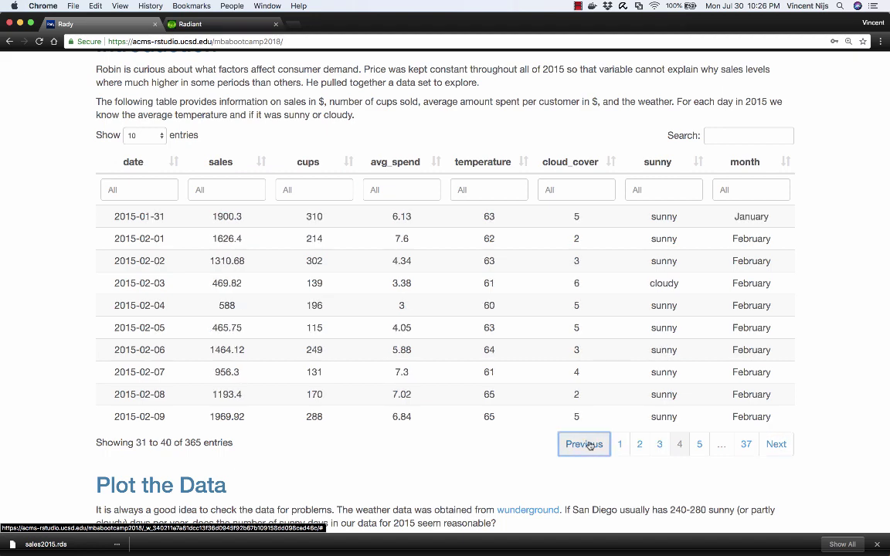
left_click(587, 445)
left_click(588, 446)
left_click(586, 445)
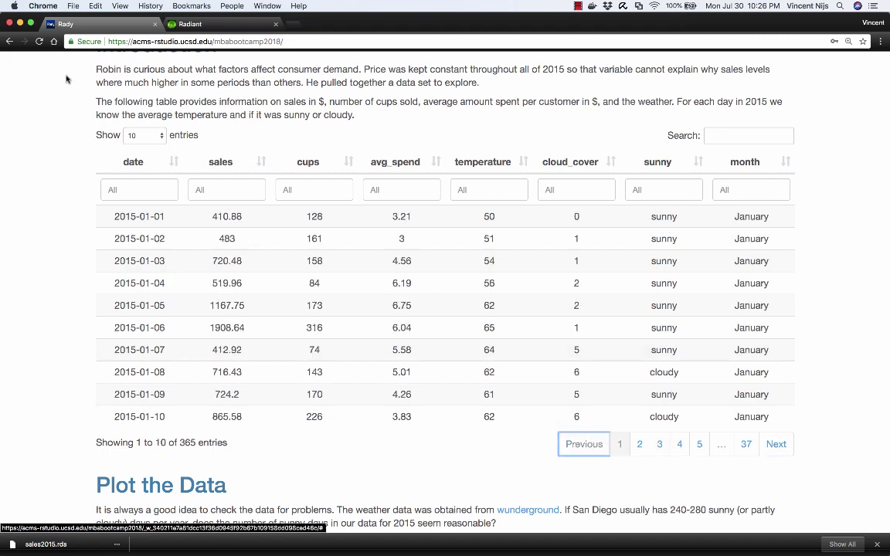
Sort the table by date and try cloudy-only, then sunny-only filters on the sunny column
left_click(154, 163)
left_click(155, 162)
left_click(154, 162)
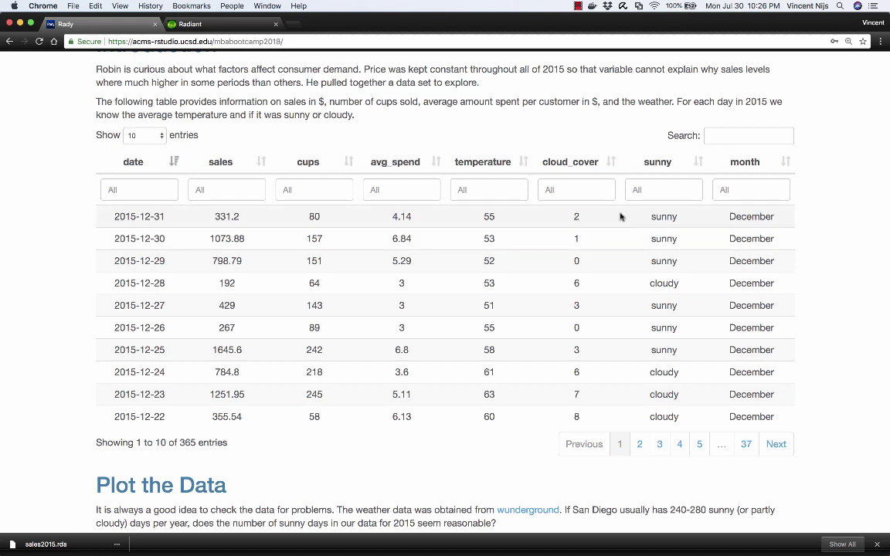
left_click(648, 190)
left_click(649, 211)
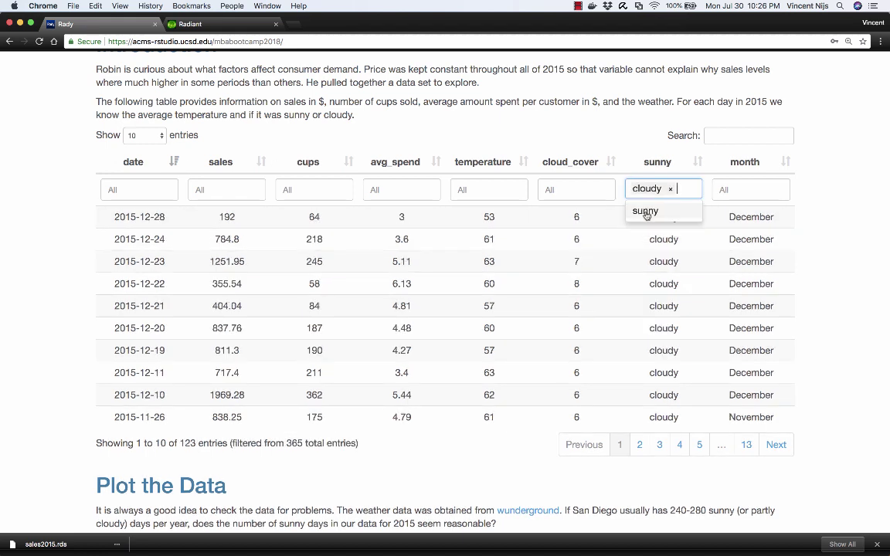
left_click(671, 188)
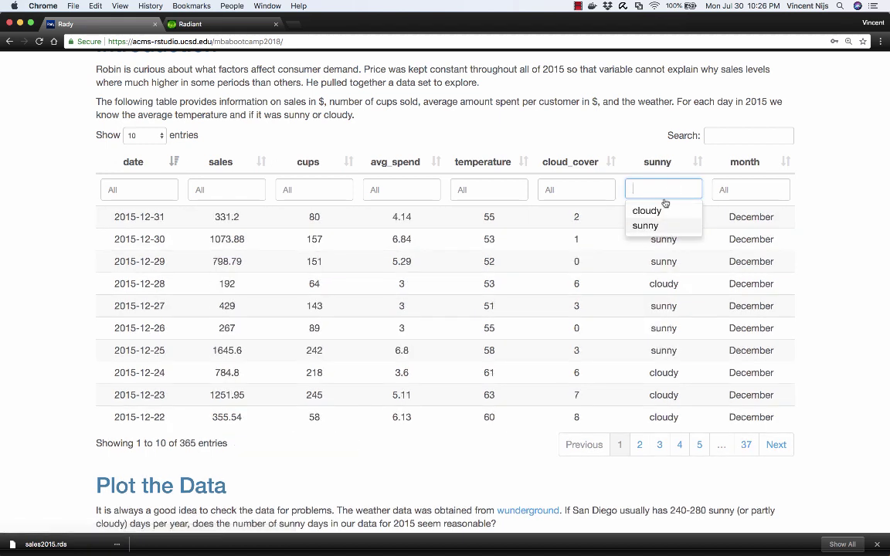
left_click(647, 224)
left_click(568, 130)
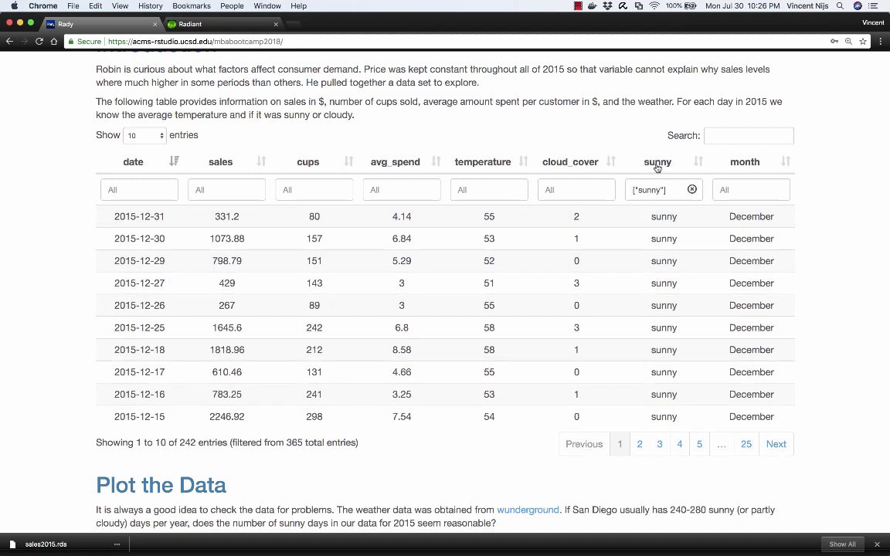
Sort by sunny, mark the 365 total and 242 sunny counts, then clear the sunny filter
left_click(657, 163)
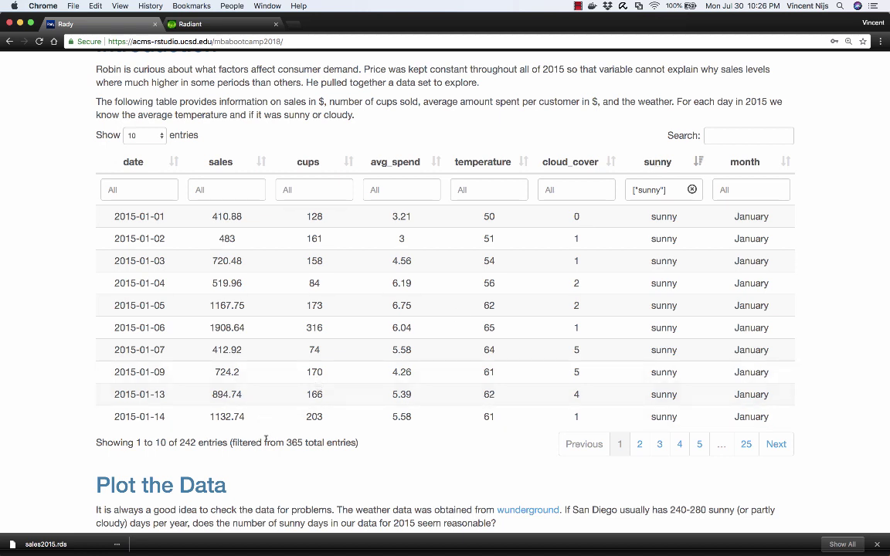
double_click(294, 442)
double_click(188, 442)
left_click(692, 190)
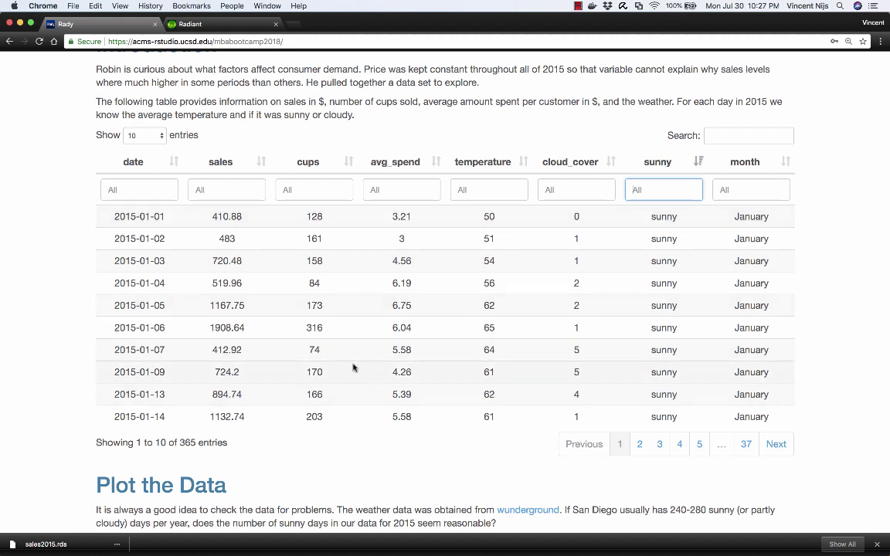
Open sales2015 in Data > View and sort it by date, then by month with January first
left_click(209, 30)
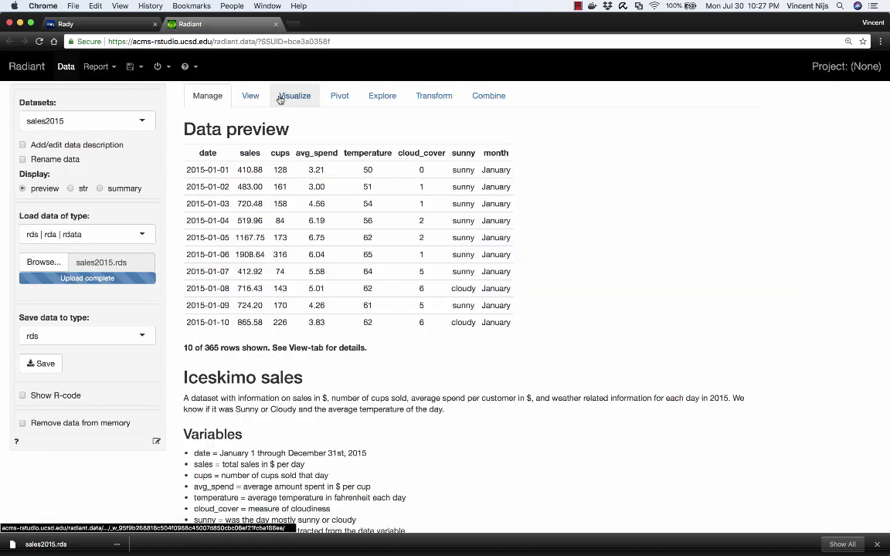
left_click(251, 97)
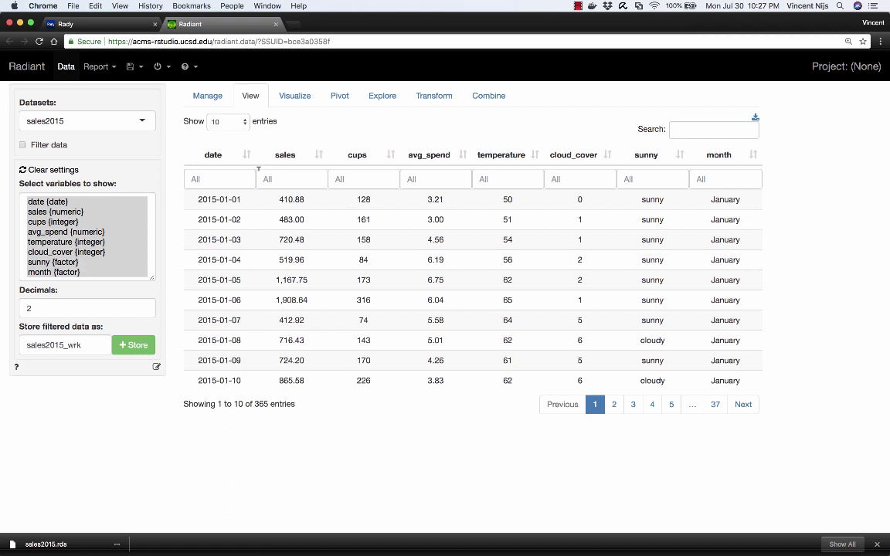
left_click(214, 157)
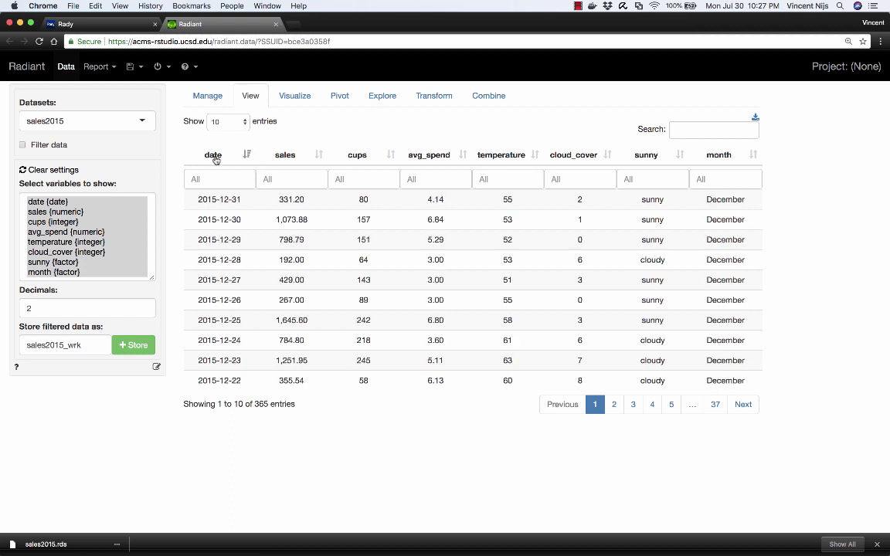
left_click(215, 158)
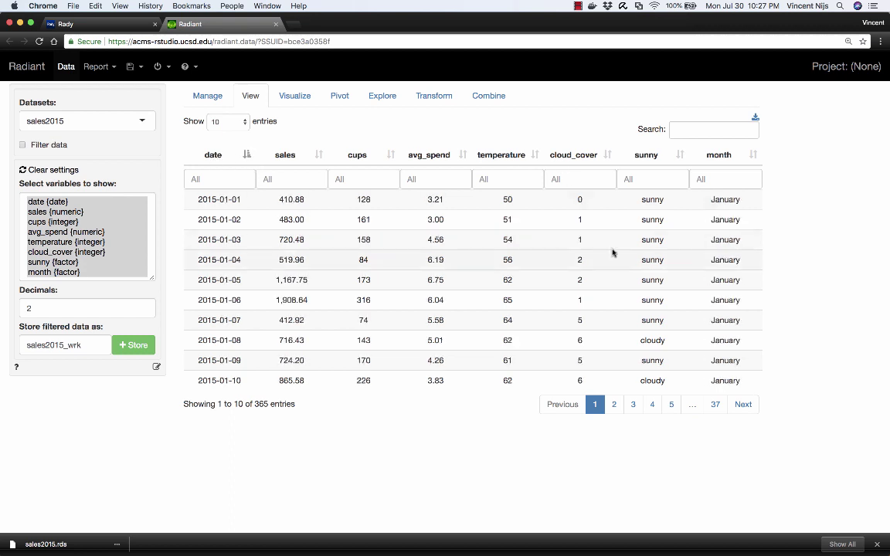
left_click(724, 158)
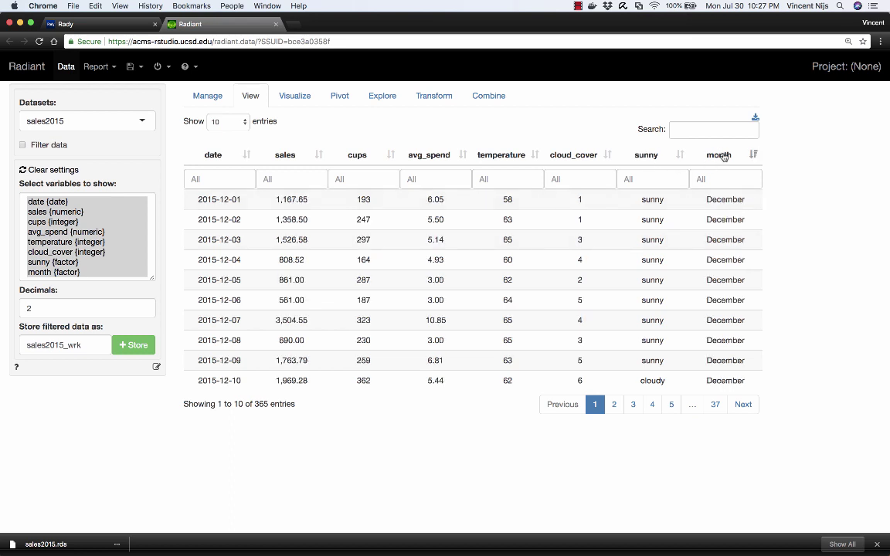
left_click(724, 158)
left_click(724, 158)
left_click(723, 157)
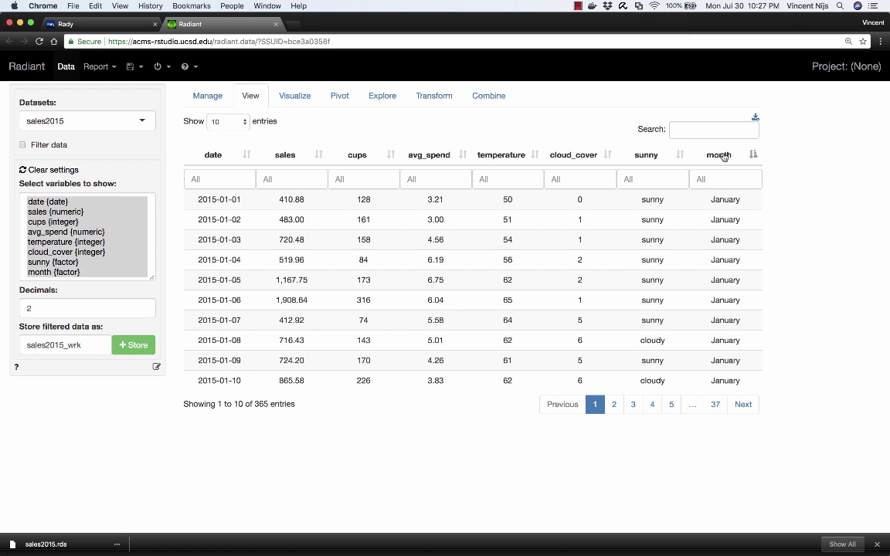
Sort the table by temperature, lowest (50) first
left_click(510, 156)
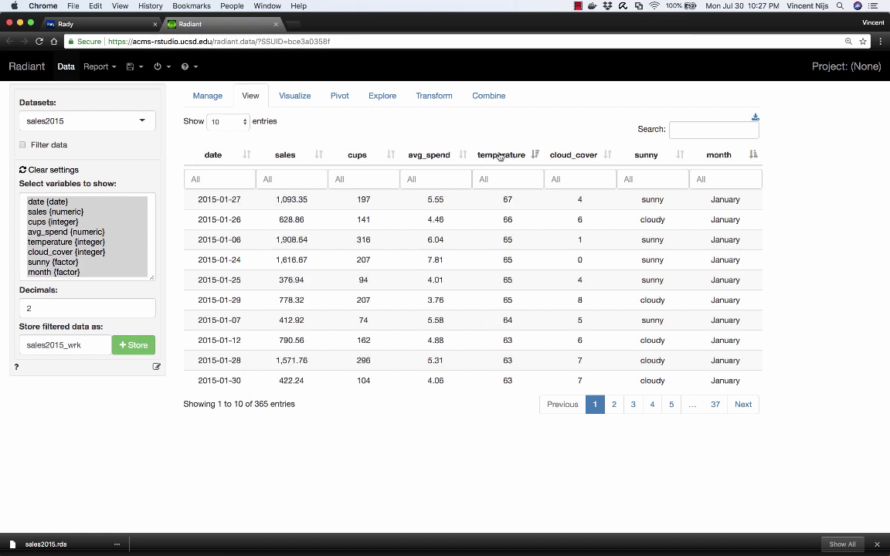
left_click(499, 155)
left_click(498, 155)
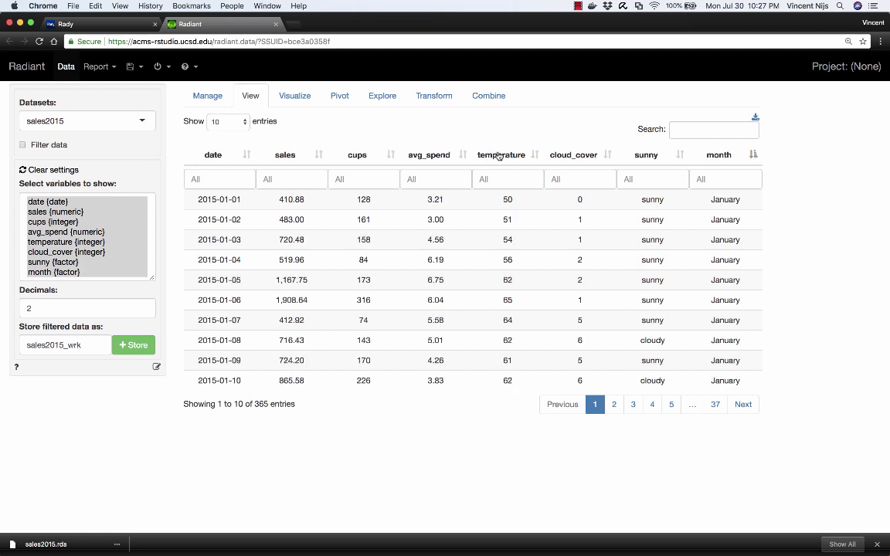
left_click(499, 155)
left_click(498, 156)
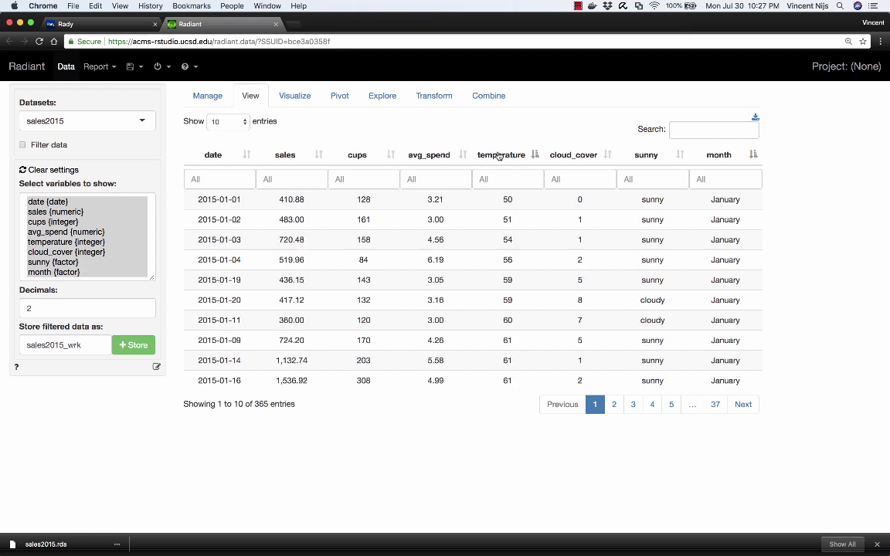
left_click(499, 155)
left_click(499, 155)
left_click(499, 155)
After trying temperature 76–87, filter to sales ≥ 2958.85 and avg_spend ≥ 8.24, newest date first
left_click(484, 179)
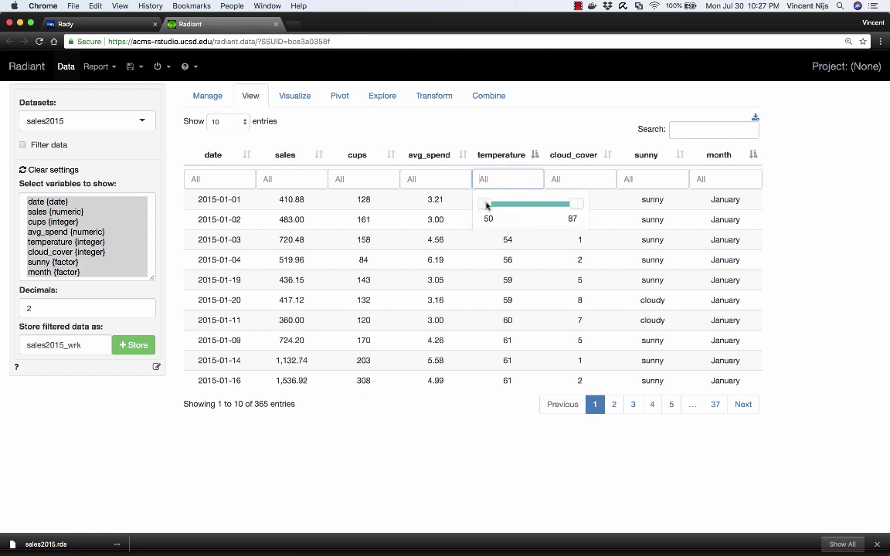
left_click_drag(486, 205, 549, 204)
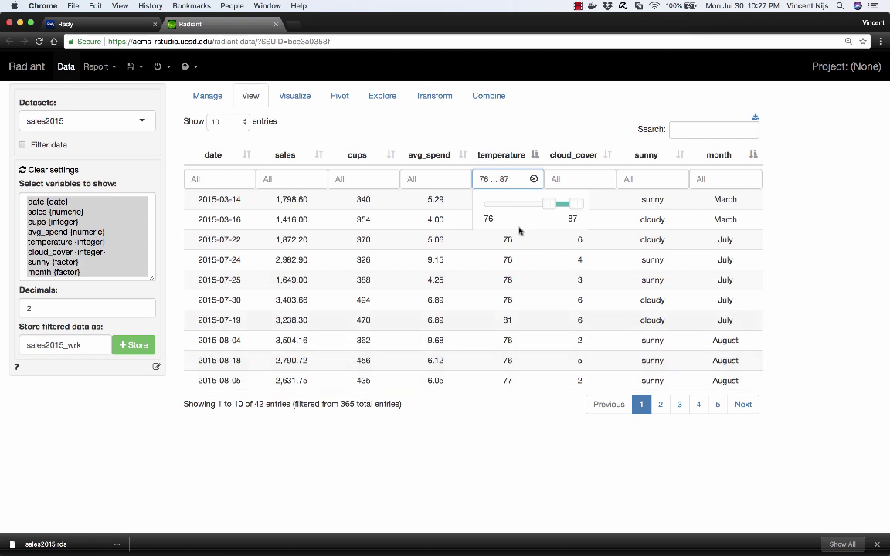
left_click(534, 180)
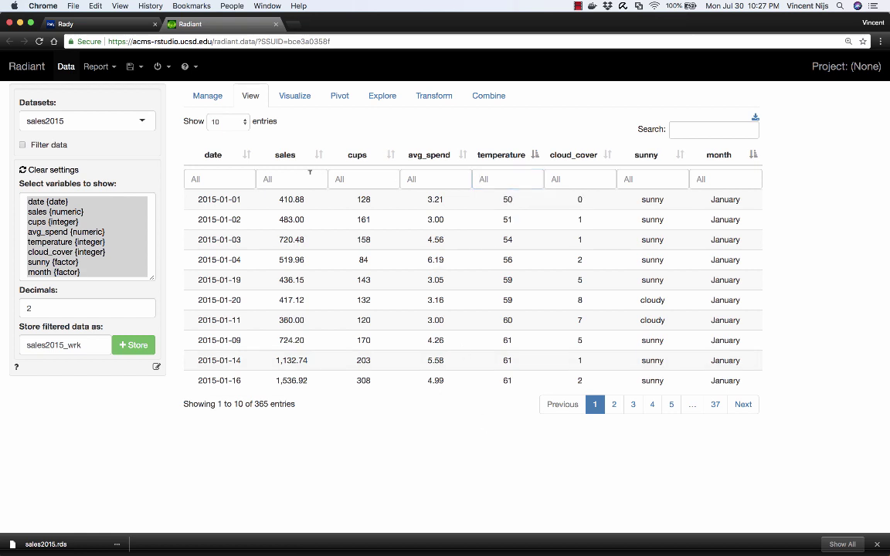
left_click(306, 178)
left_click_drag(269, 203, 321, 203)
left_click(443, 178)
left_click_drag(414, 205, 465, 206)
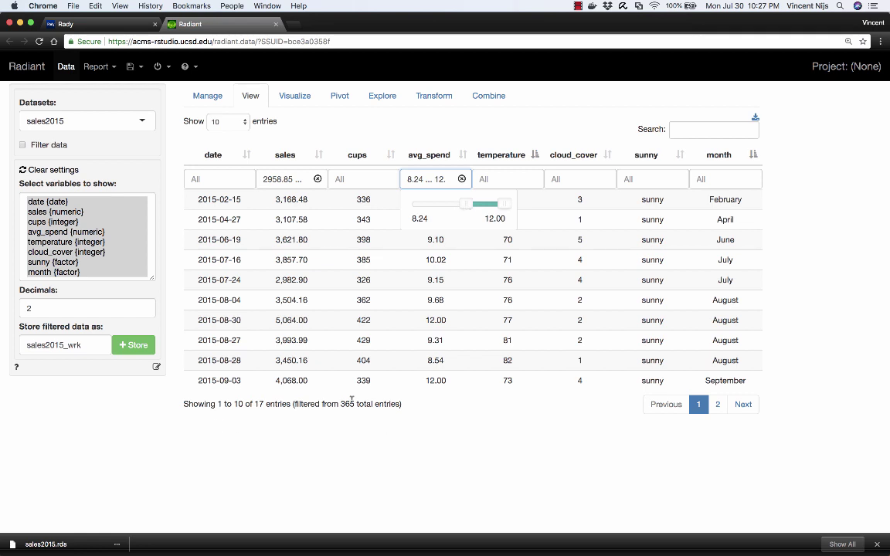
left_click(363, 421)
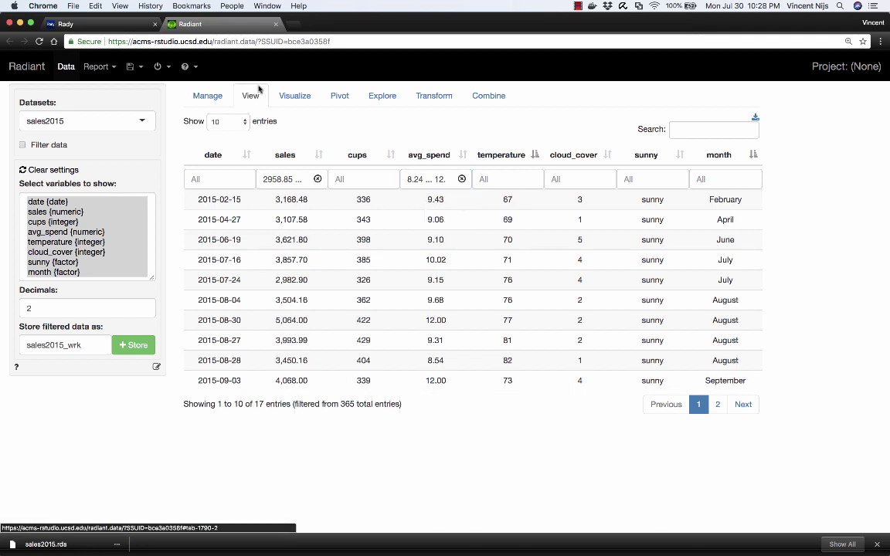
left_click(229, 158)
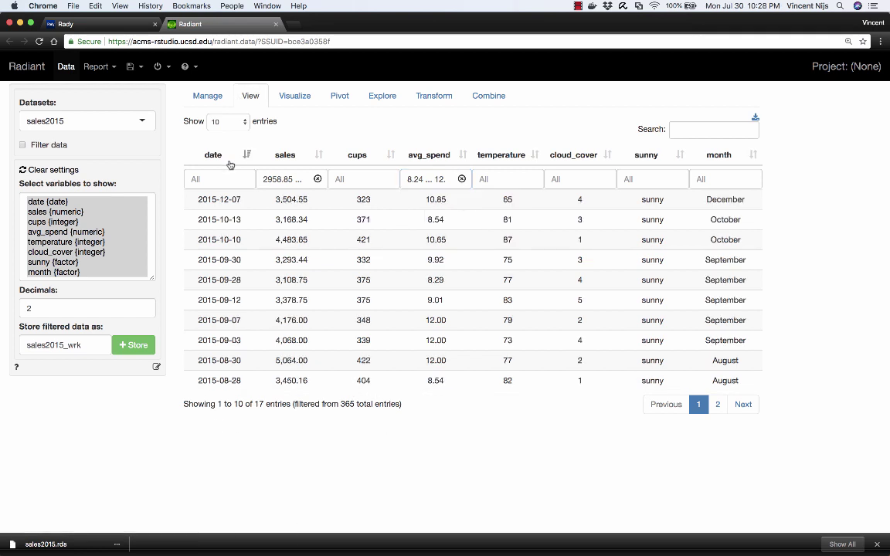
Clear all filters and sorting, then page forward to rows 51–60
left_click(63, 173)
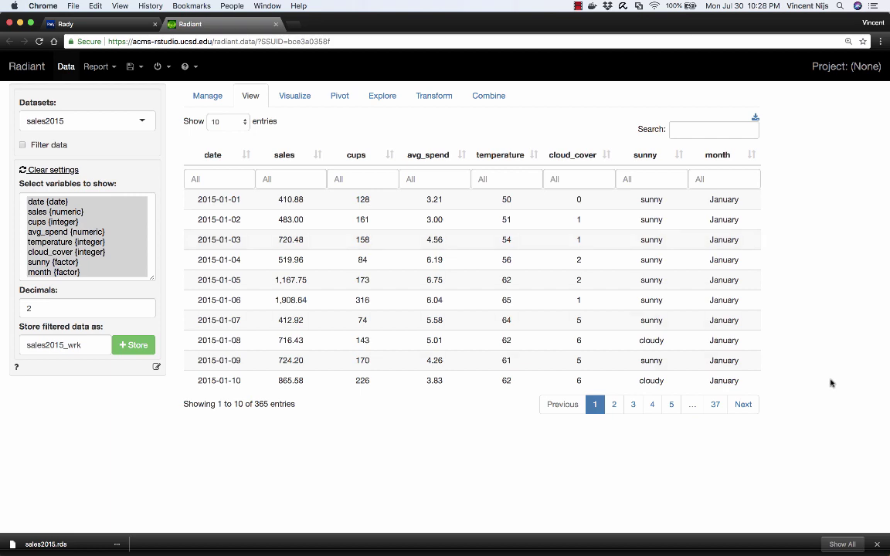
left_click(746, 406)
left_click(745, 407)
left_click(746, 406)
left_click(746, 406)
left_click(746, 406)
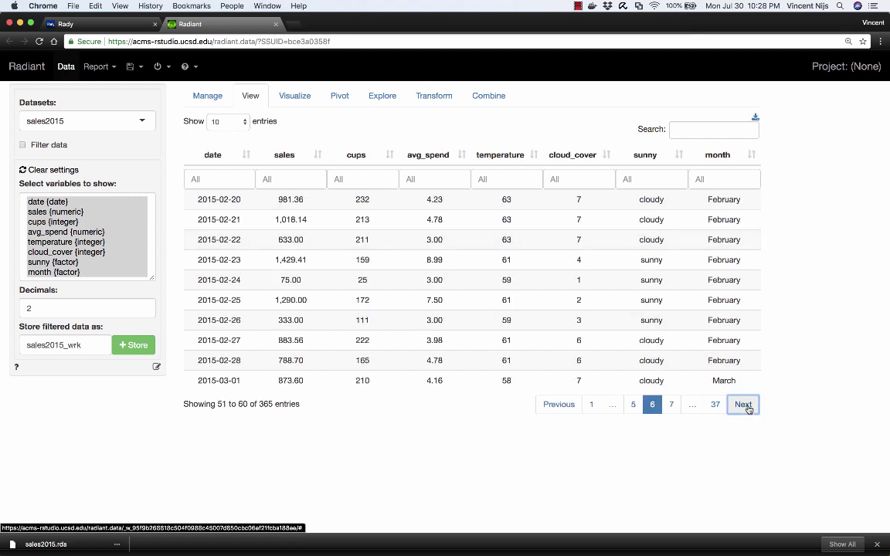
Review the sunny vs cloudy bar chart under Plot the Data, then check Radiant's sunny filter values
left_click(78, 22)
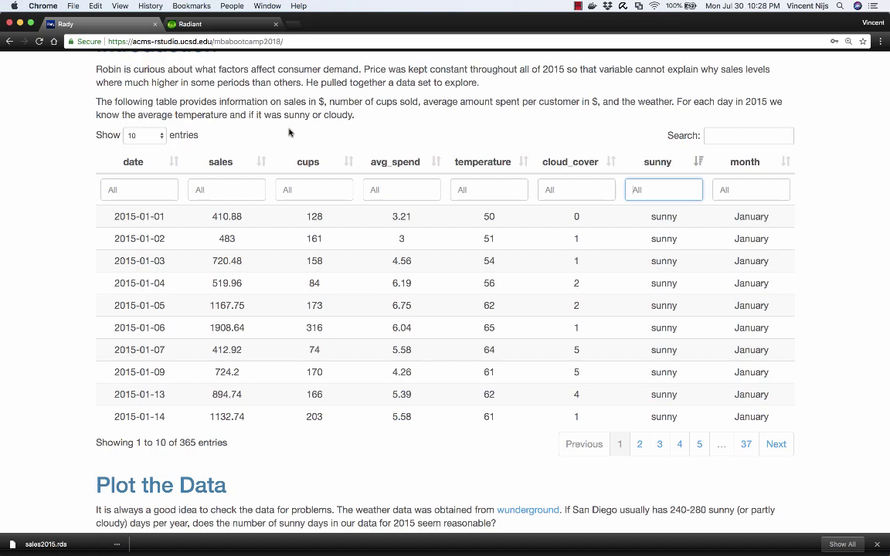
scroll(289, 132, "down", 10)
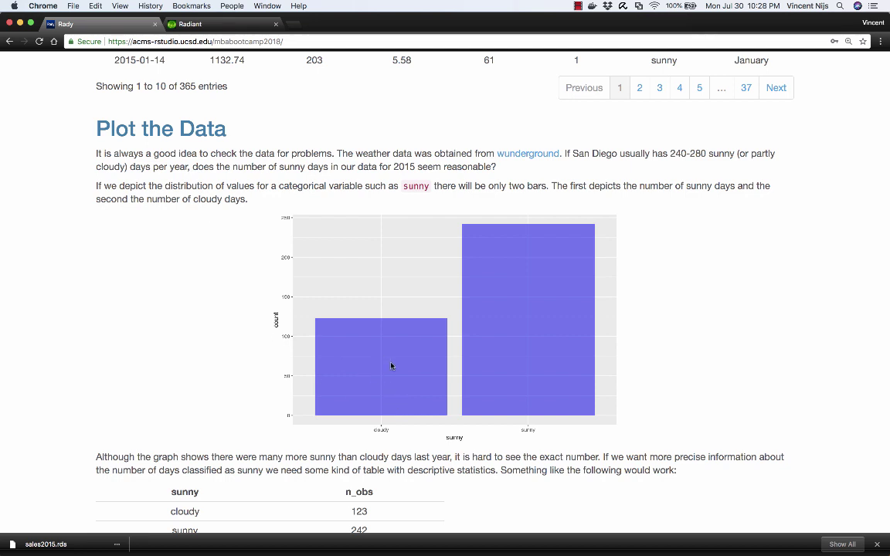
left_click(217, 25)
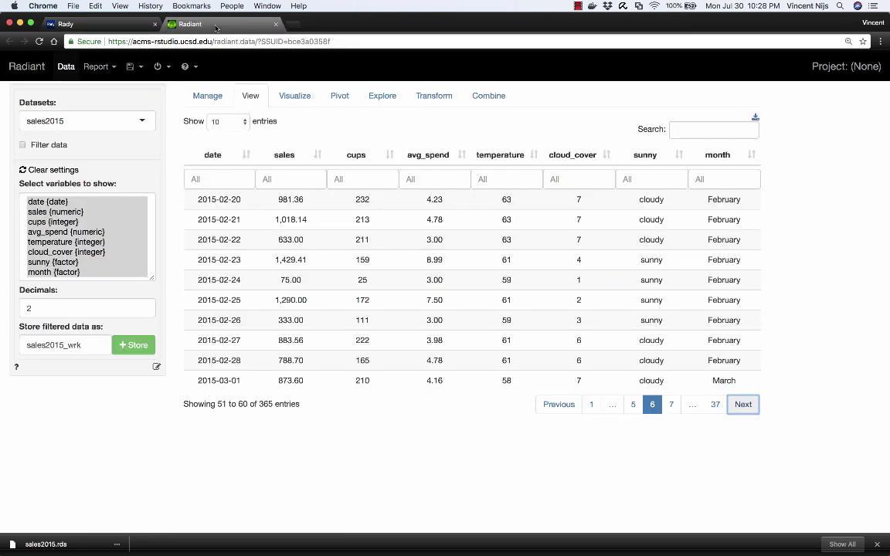
left_click(651, 176)
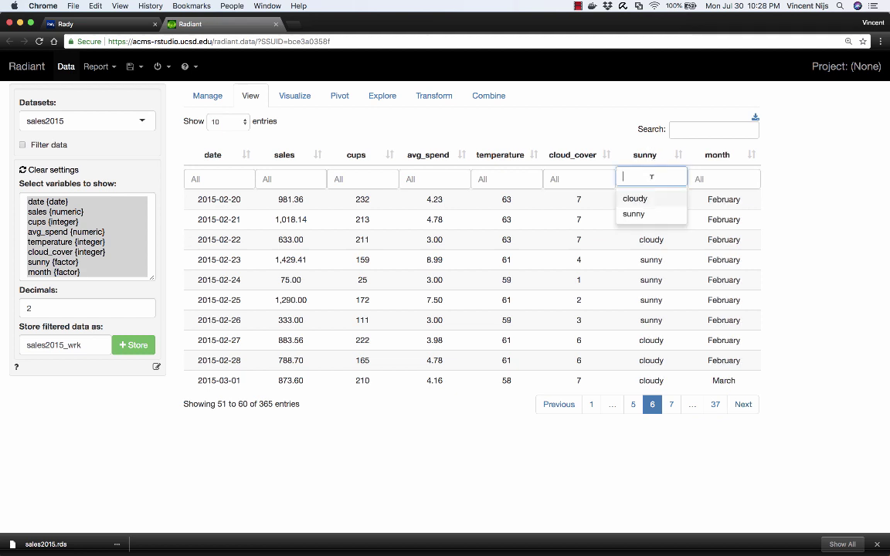
left_click(601, 139)
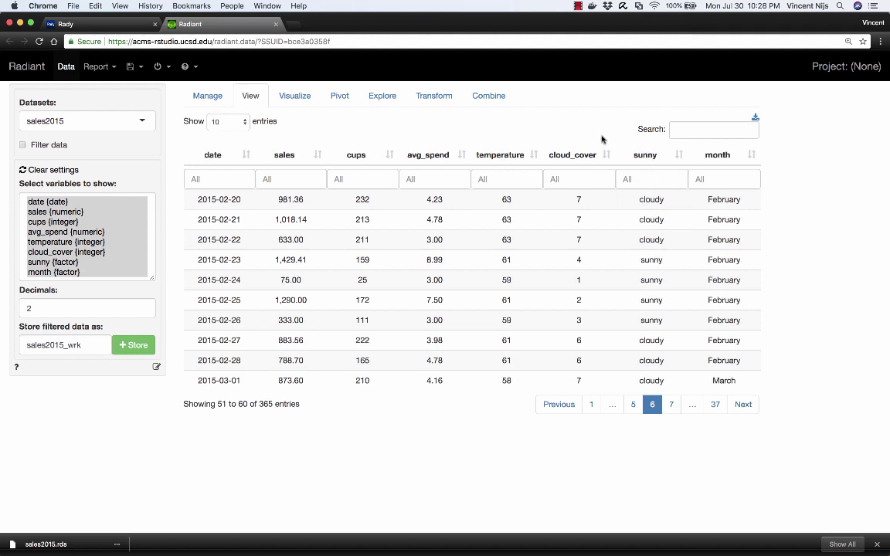
Plot a distribution histogram of sales in Radiant's Visualize tab
left_click(292, 94)
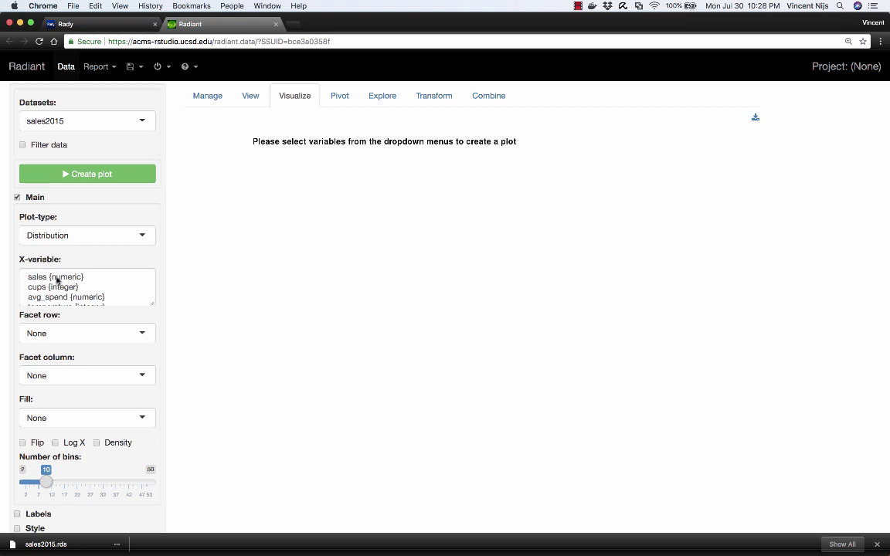
left_click(55, 278)
left_click(76, 178)
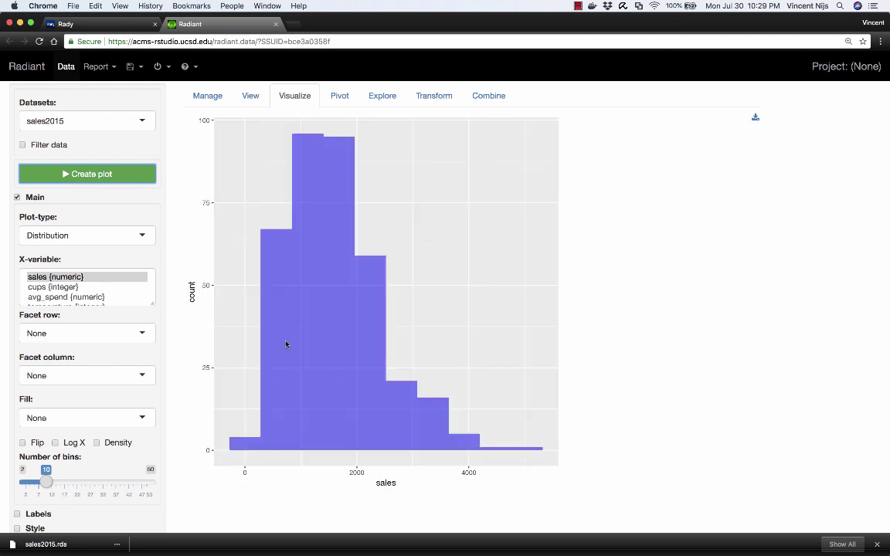
Switch the X-variable to sunny and redraw, showing about 240 sunny versus 120 cloudy days
scroll(67, 285, "down", 3)
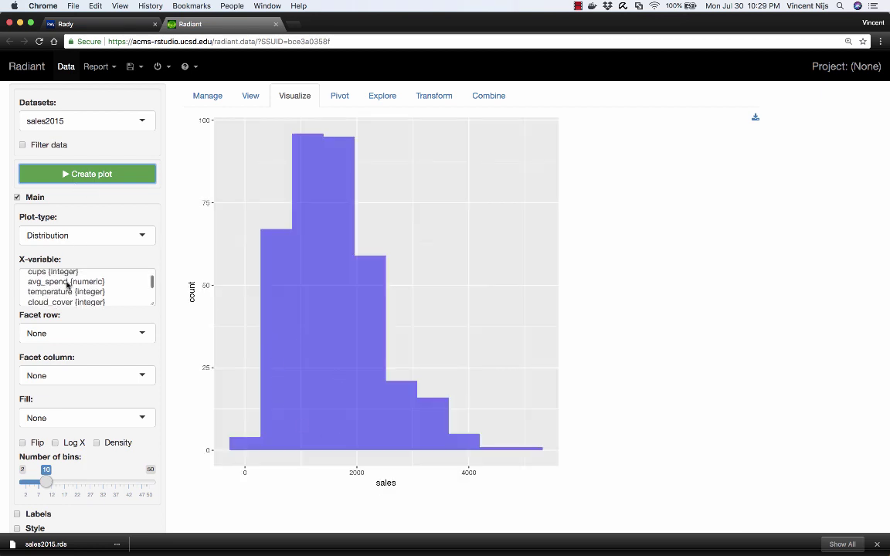
left_click(50, 287)
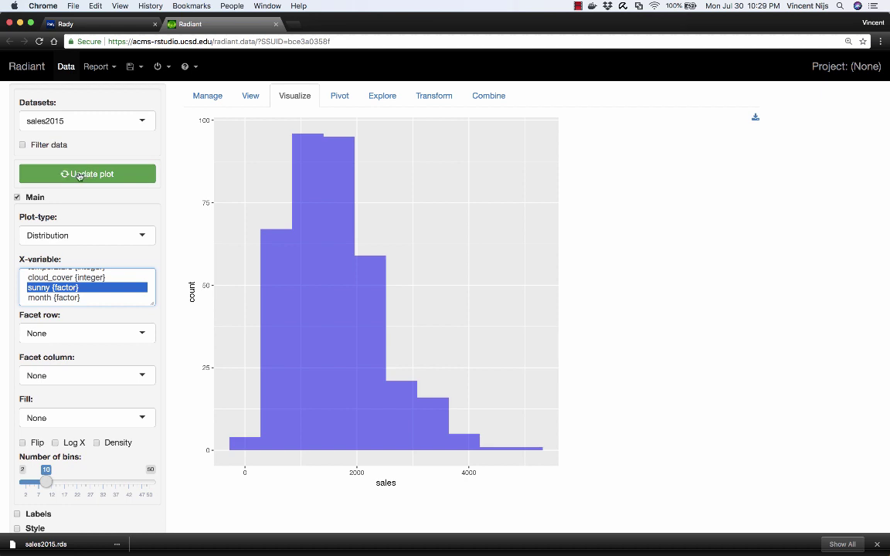
left_click(80, 175)
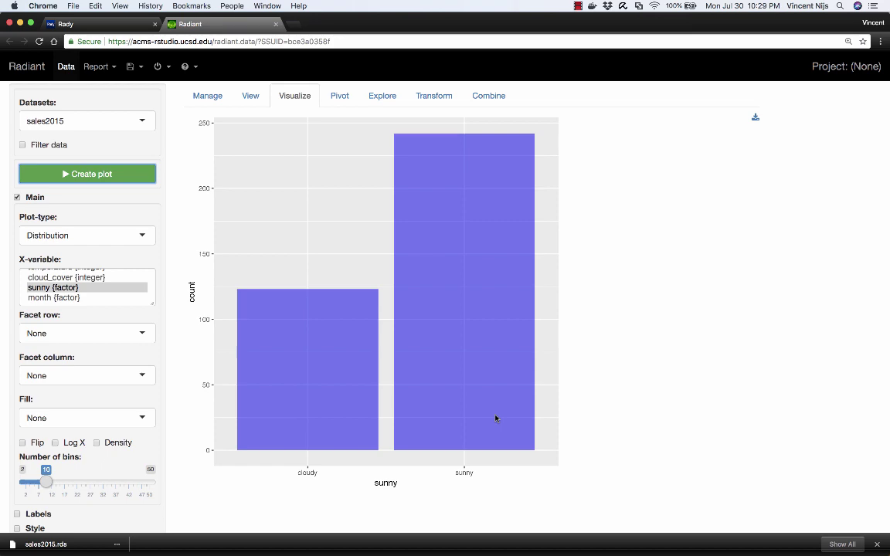
left_click(98, 24)
scroll(290, 173, "down", 5)
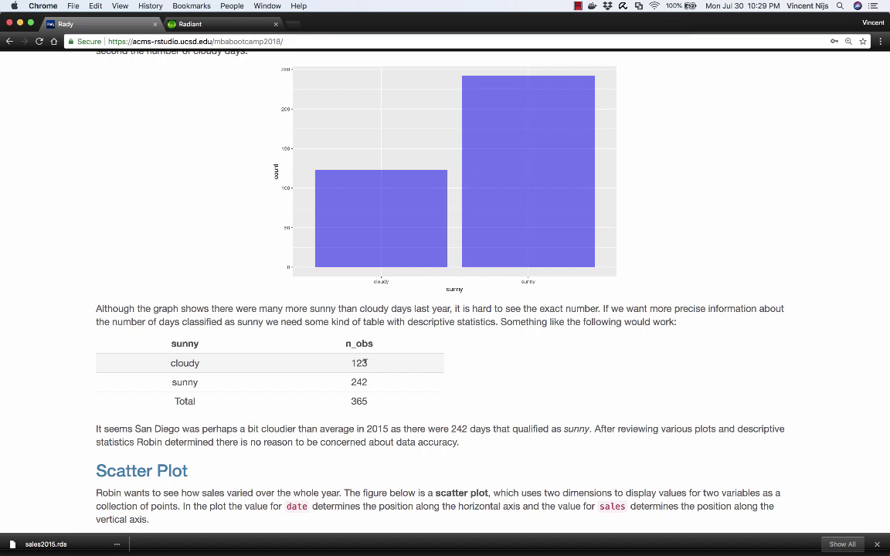
double_click(359, 401)
left_click(379, 372)
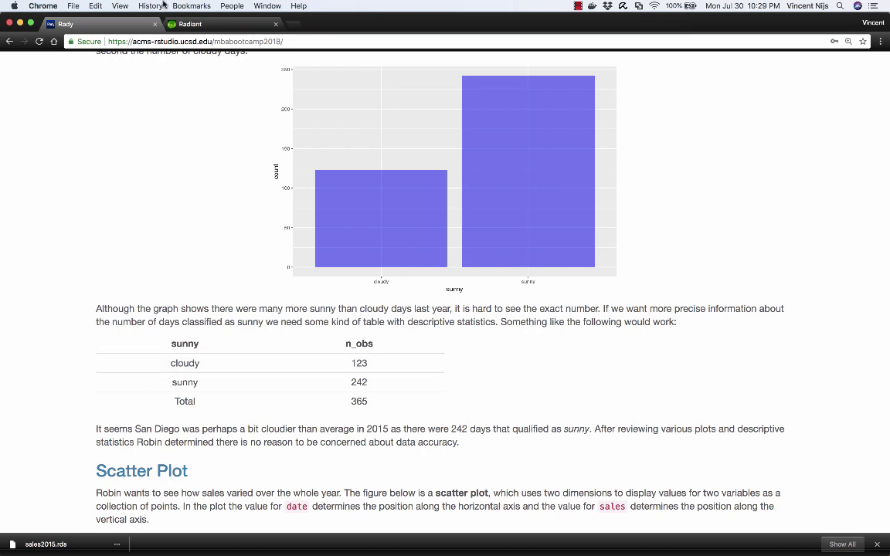
left_click(206, 26)
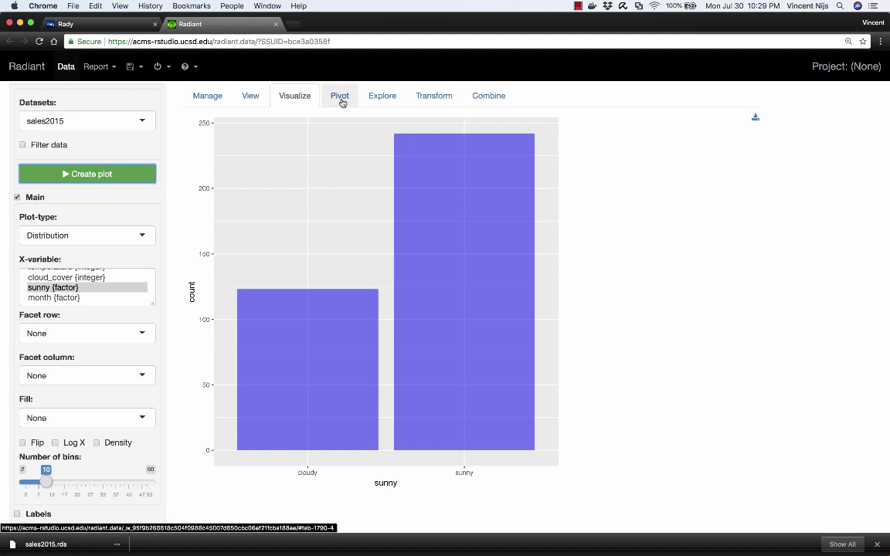
Pivot on sunny (123 cloudy, 242 sunny, 365 total) with Show plot ticked for a bar chart
left_click(341, 98)
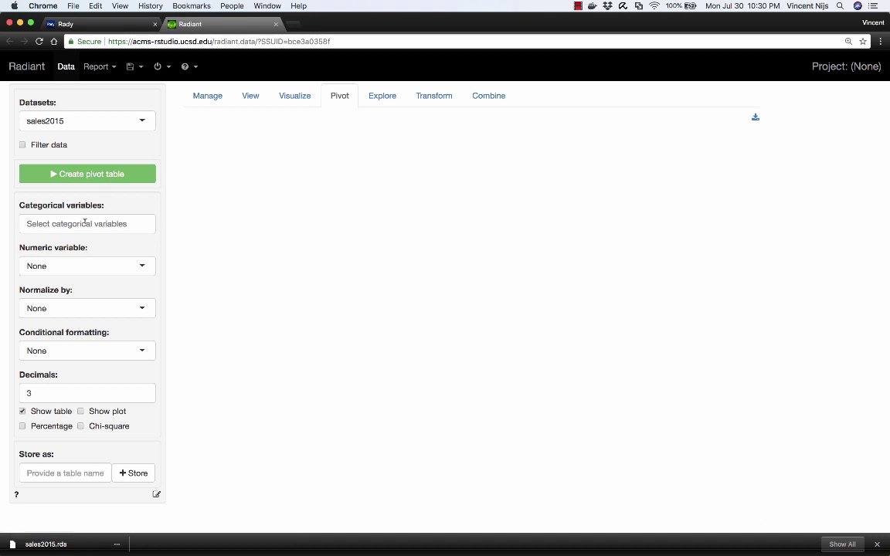
left_click(85, 223)
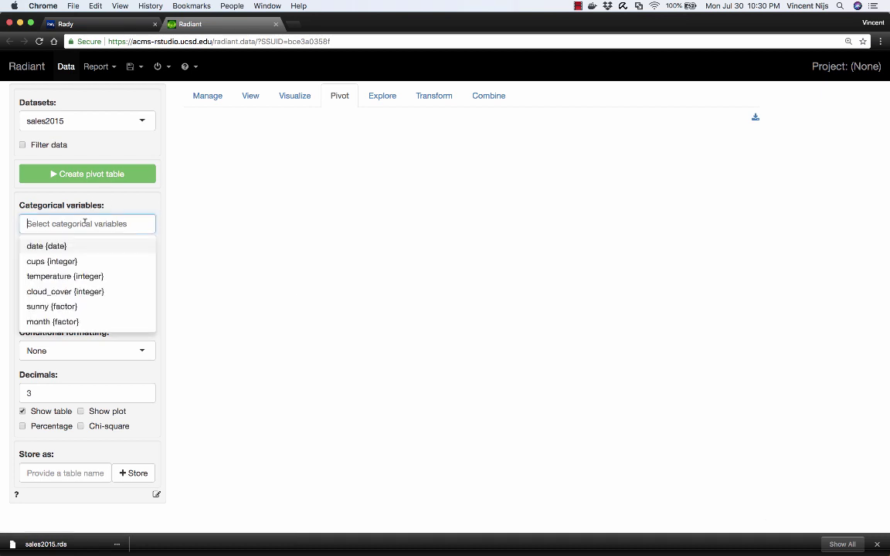
left_click(72, 309)
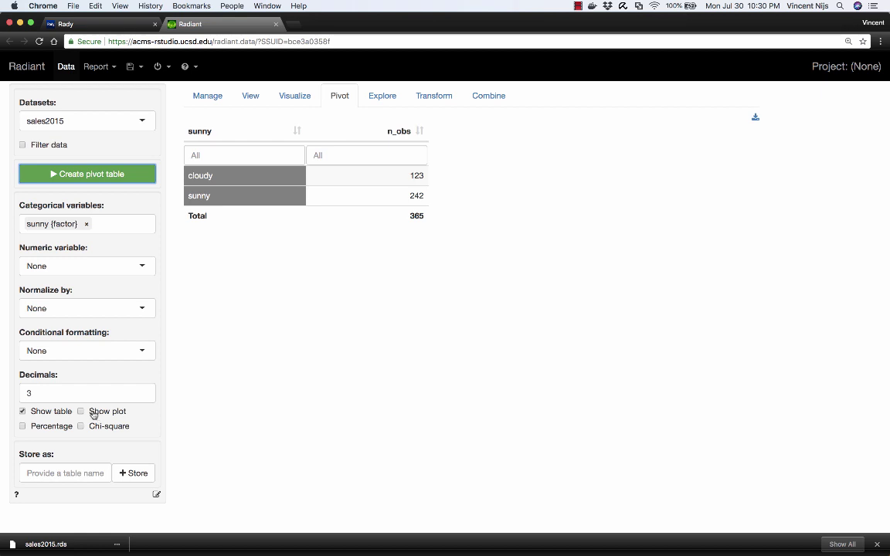
left_click(93, 413)
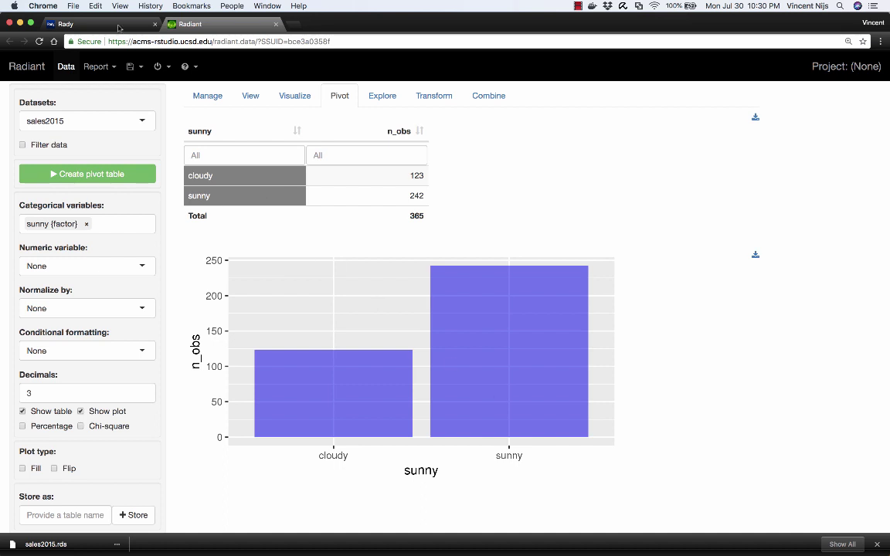
left_click(96, 17)
scroll(300, 142, "down", 3)
scroll(302, 141, "down", 5)
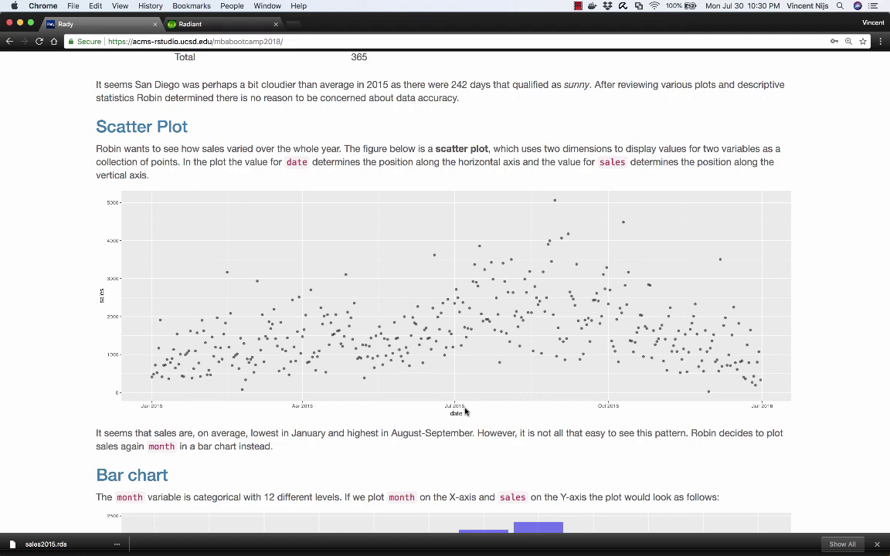
scroll(476, 409, "up", 3)
scroll(476, 409, "up", 3)
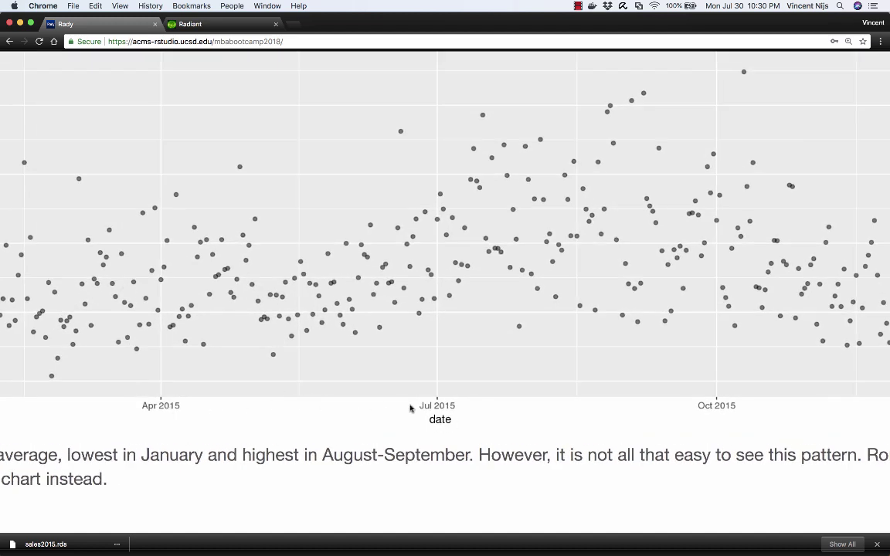
scroll(445, 372, "down", 3)
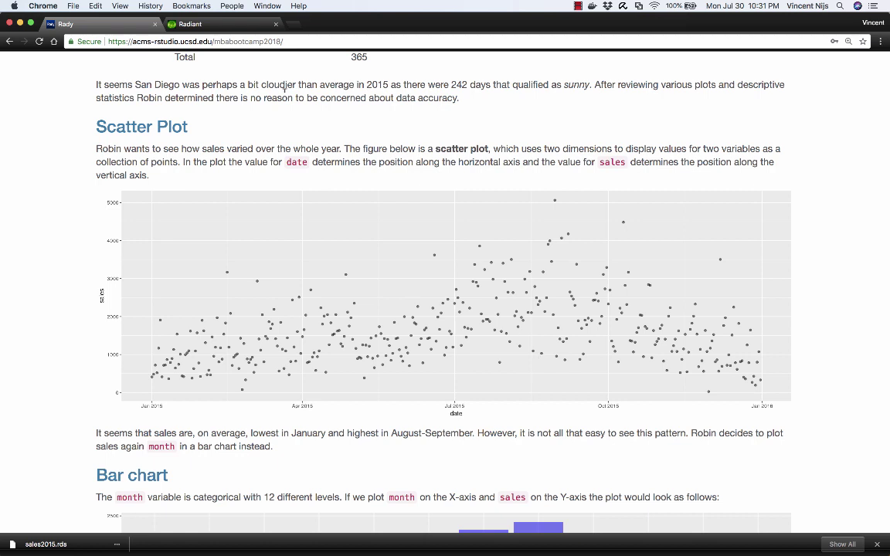
left_click(214, 24)
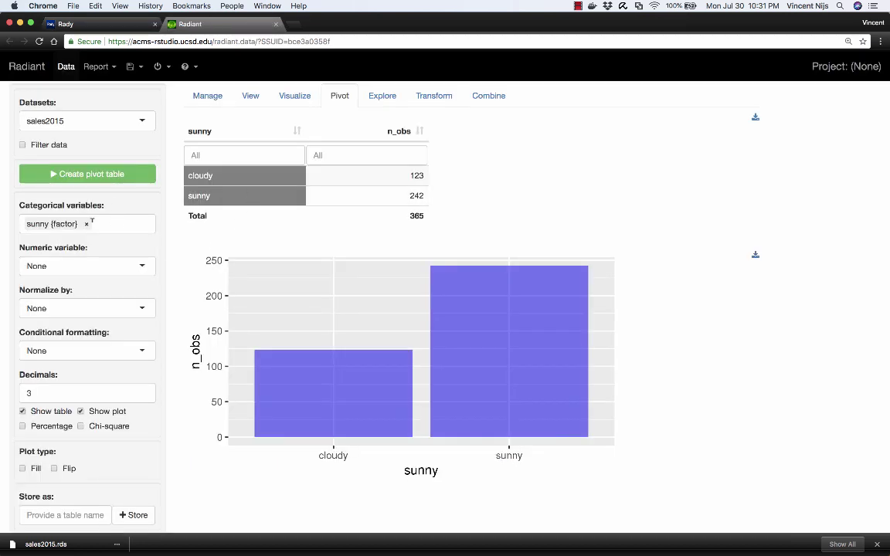
In Visualize, draw a Scatter plot with sales as Y-variable and date as X-variable
left_click(293, 96)
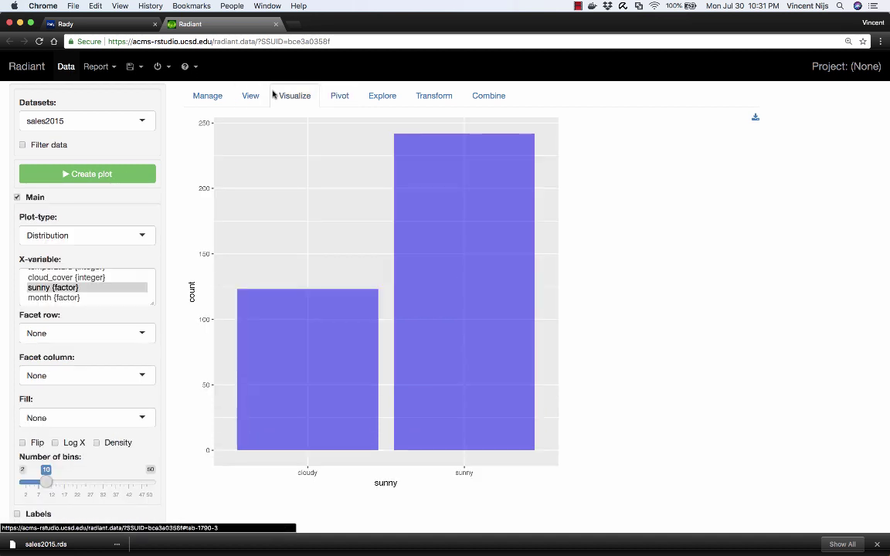
left_click(68, 238)
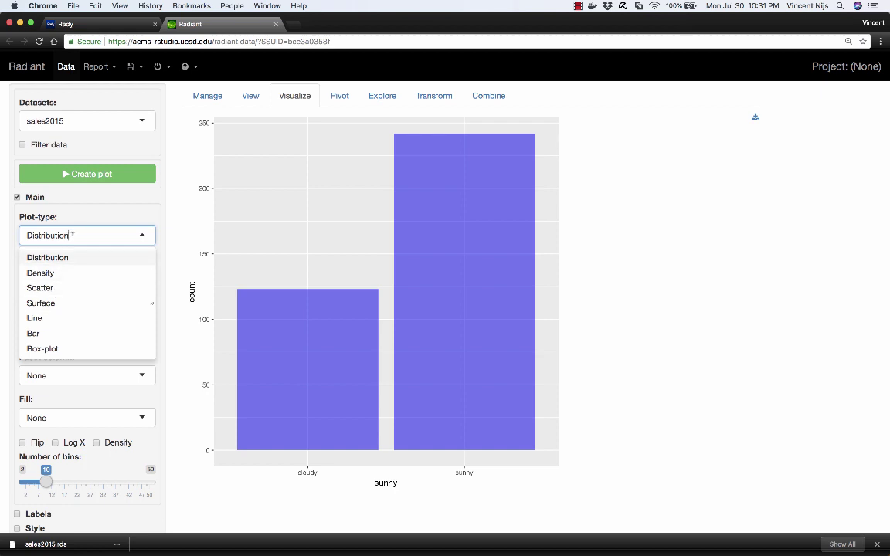
left_click(47, 290)
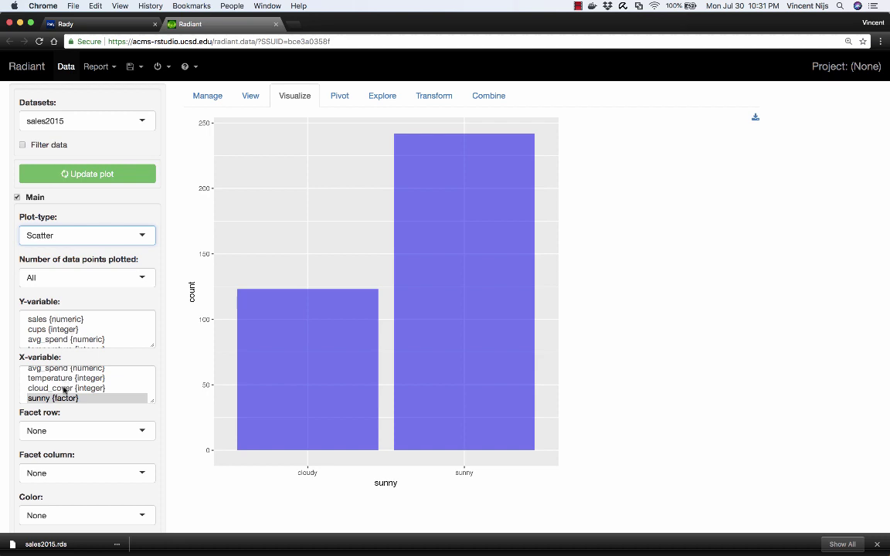
scroll(65, 390, "up", 3)
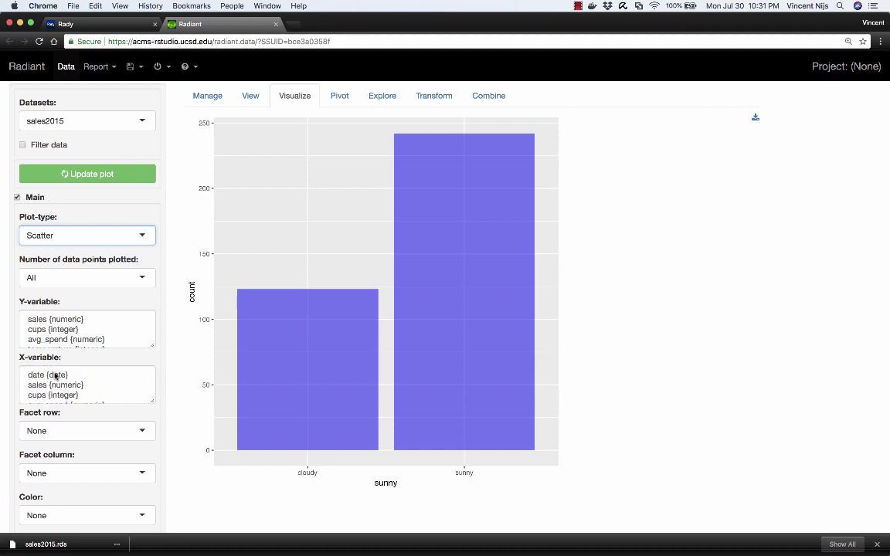
left_click(56, 376)
left_click(60, 319)
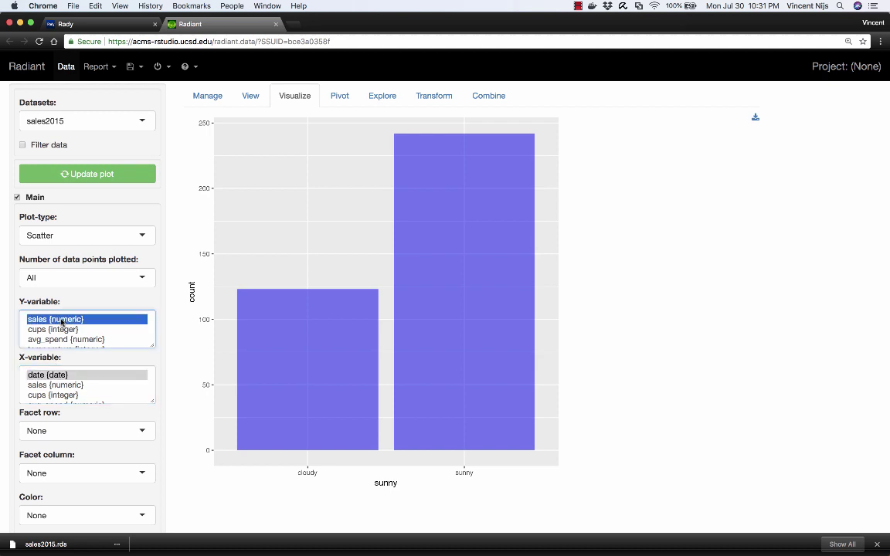
left_click(83, 174)
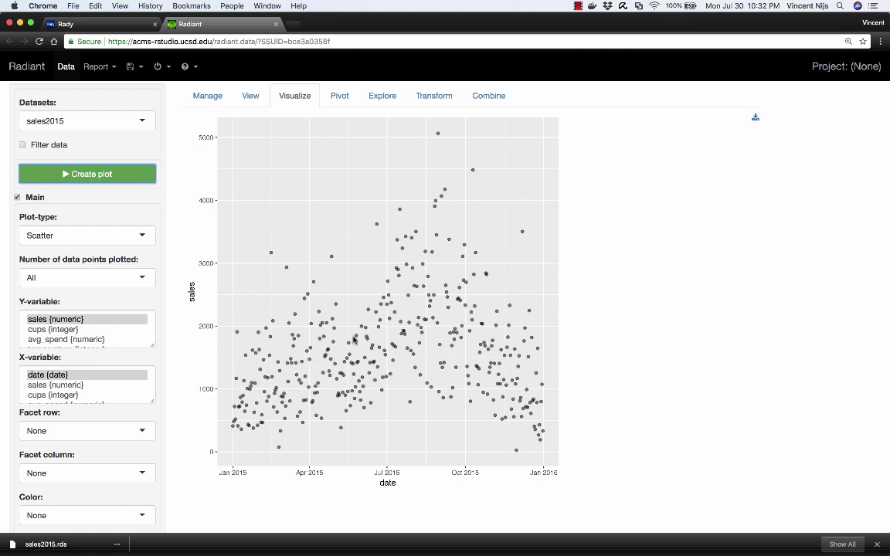
Enable the Line option and redraw to overlay a dashed linear trend with confidence band
scroll(325, 350, "down", 2)
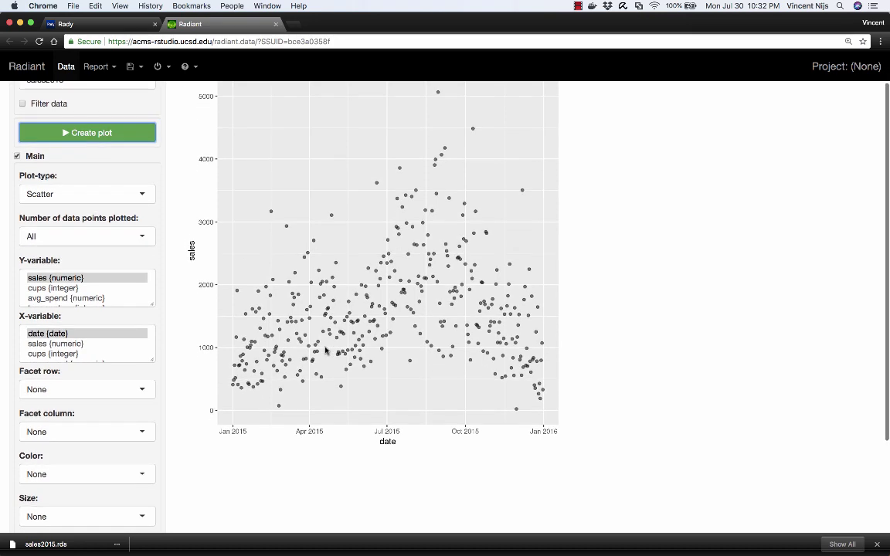
scroll(325, 350, "down", 2)
scroll(325, 349, "down", 2)
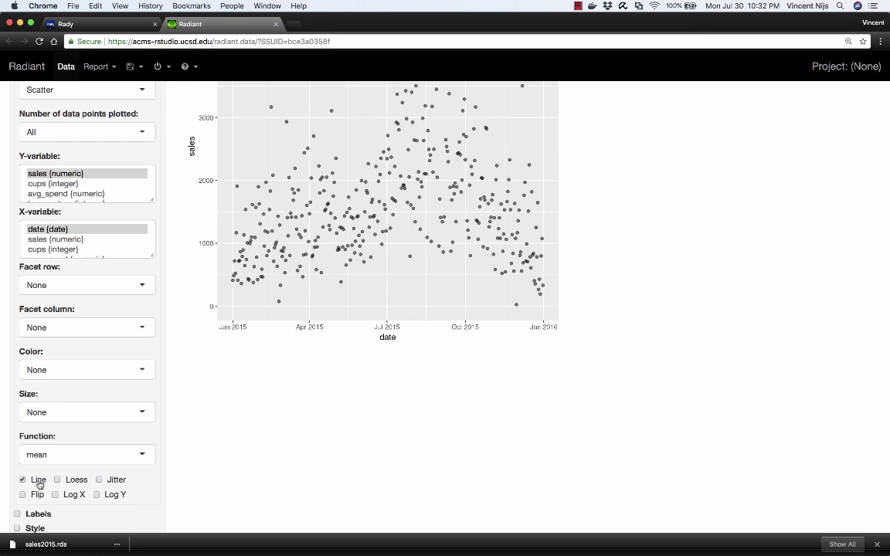
scroll(206, 459, "up", 5)
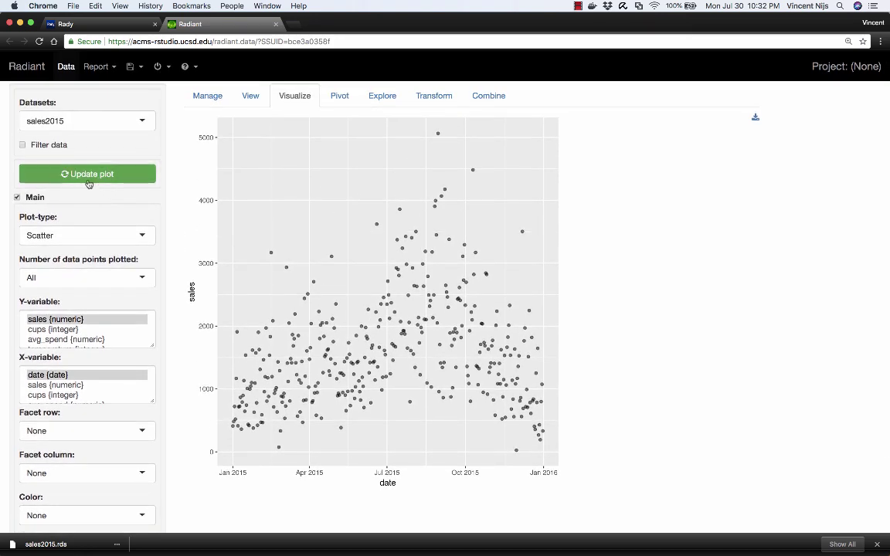
left_click(88, 174)
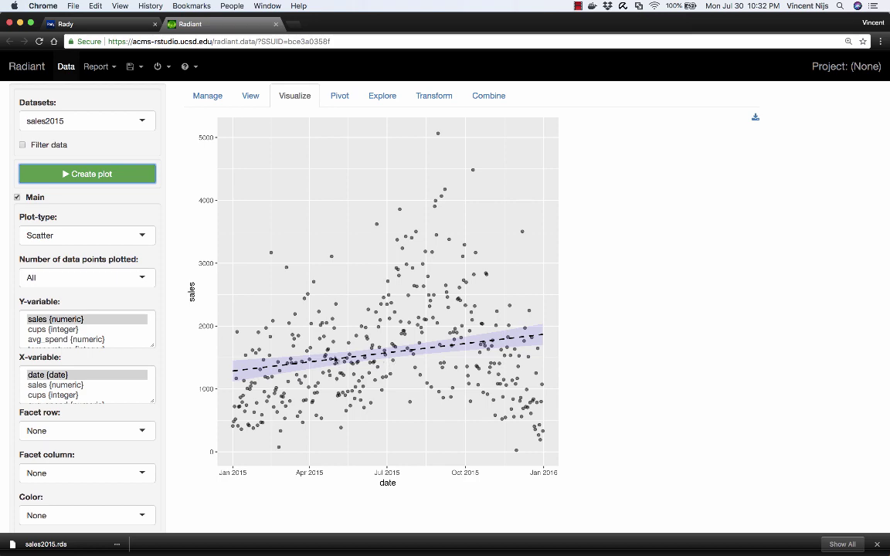
scroll(334, 360, "down", 5)
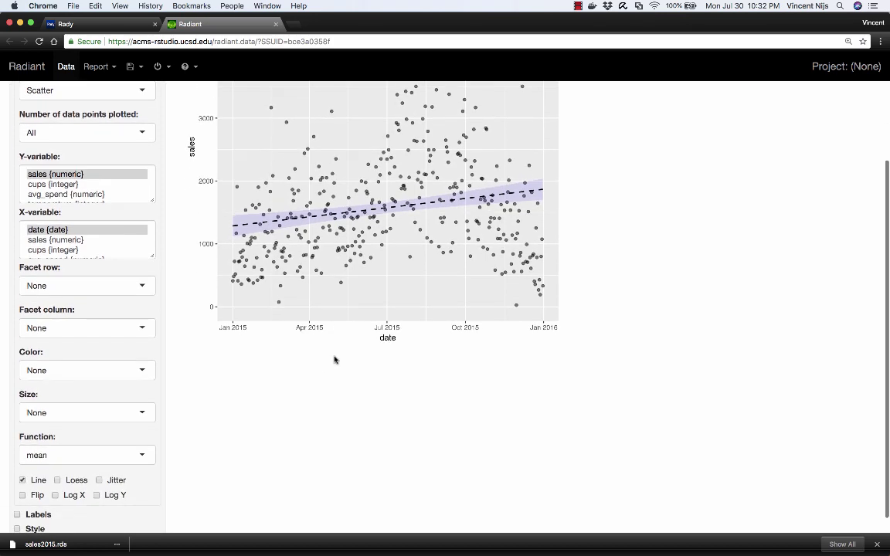
left_click(71, 480)
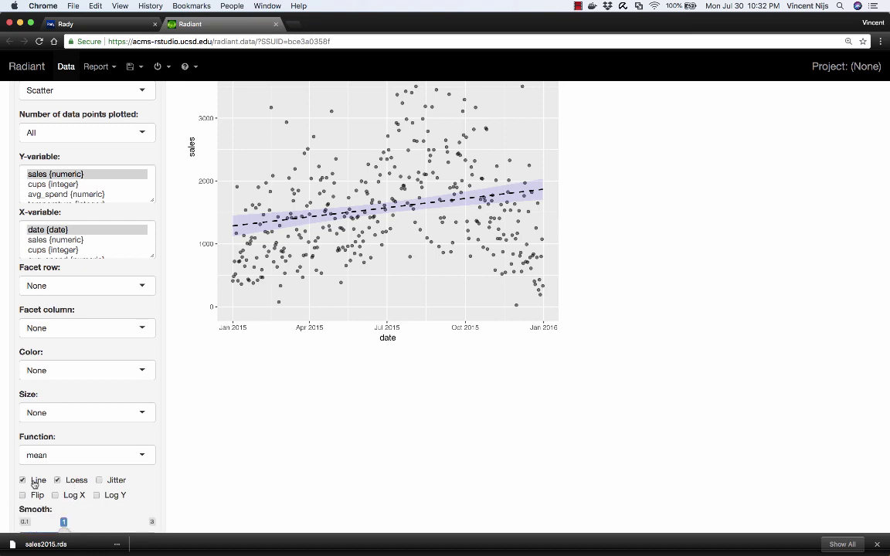
scroll(197, 469, "up", 5)
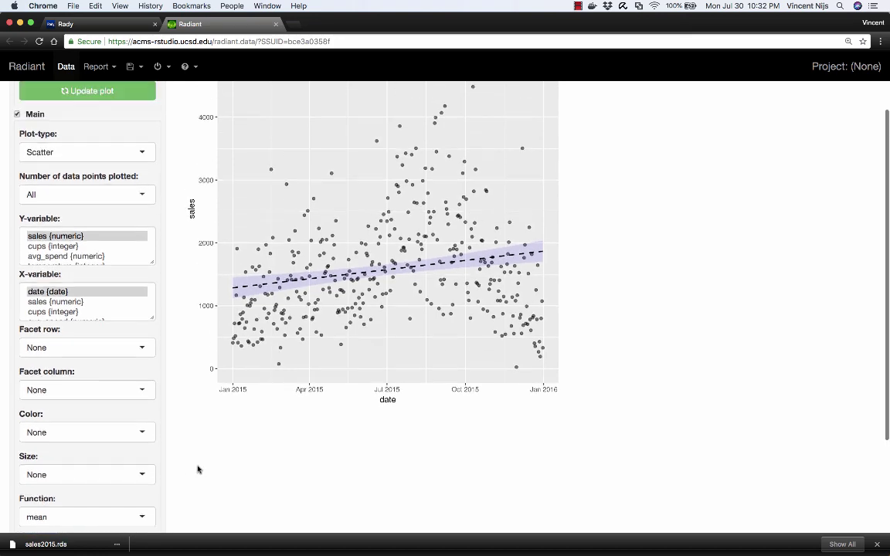
left_click(88, 175)
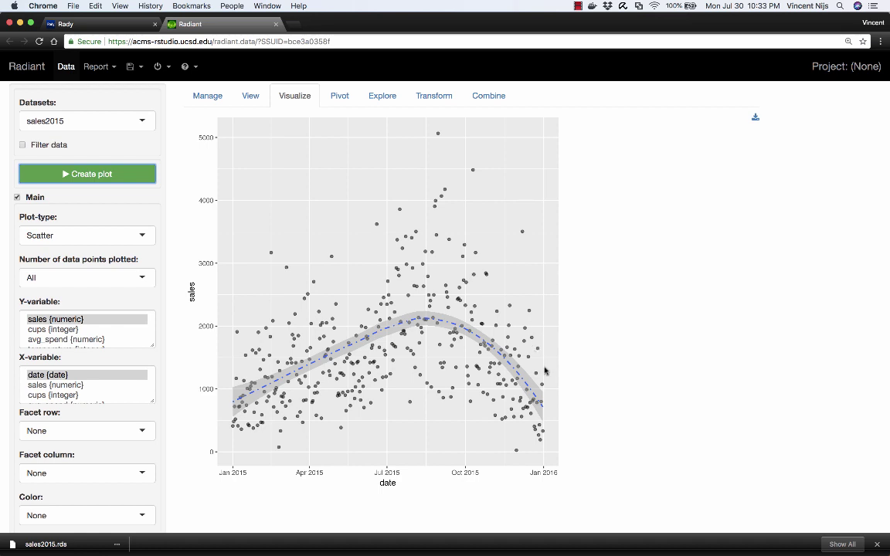
scroll(415, 316, "down", 2)
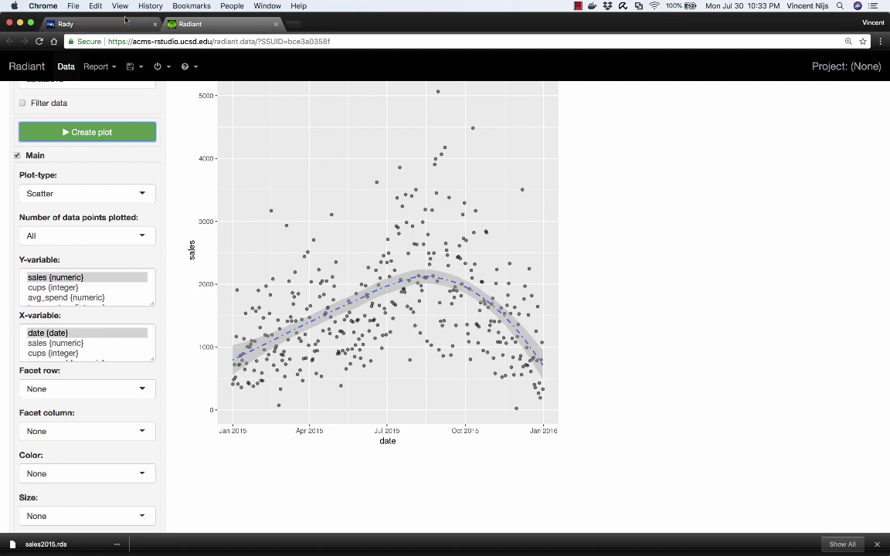
left_click(101, 24)
scroll(171, 111, "down", 8)
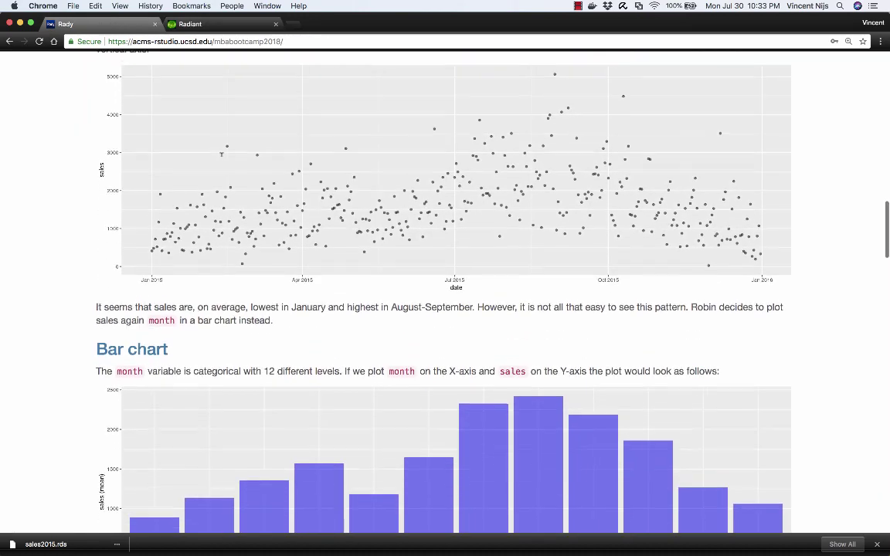
scroll(221, 154, "down", 2)
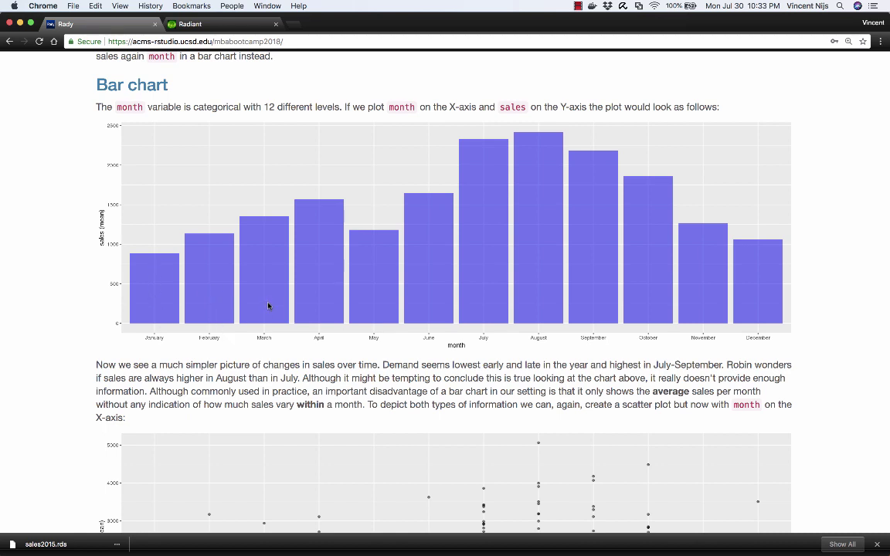
left_click(199, 24)
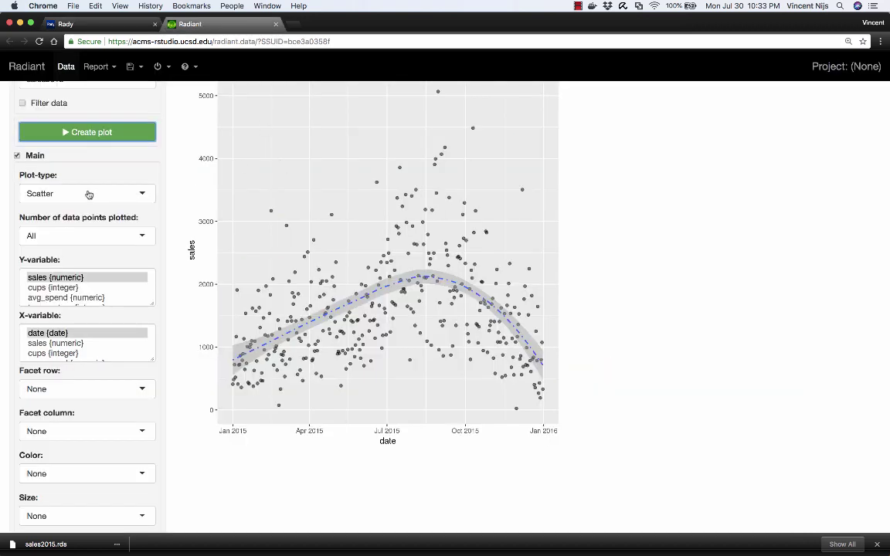
Change the plot type to Bar with month as X-variable, showing mean sales per month
left_click(87, 191)
scroll(270, 229, "up", 2)
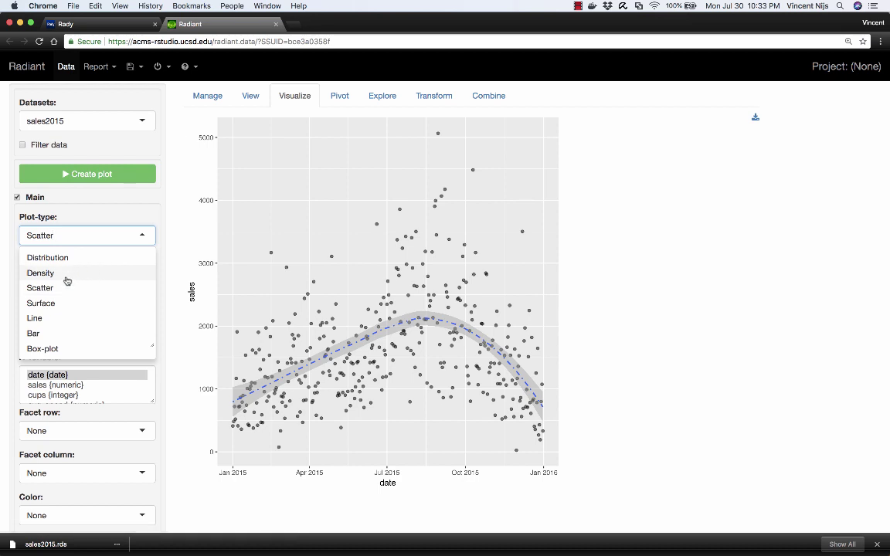
left_click(43, 334)
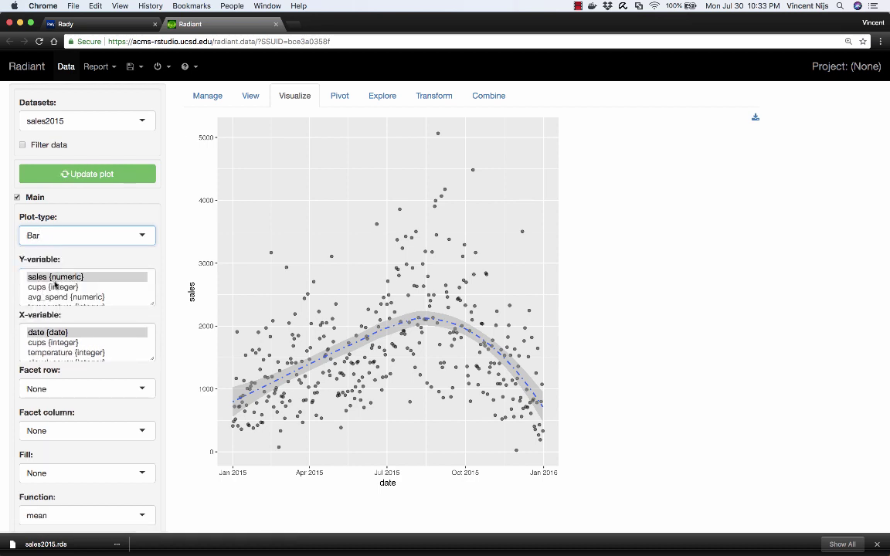
scroll(67, 343, "down", 3)
left_click(60, 351)
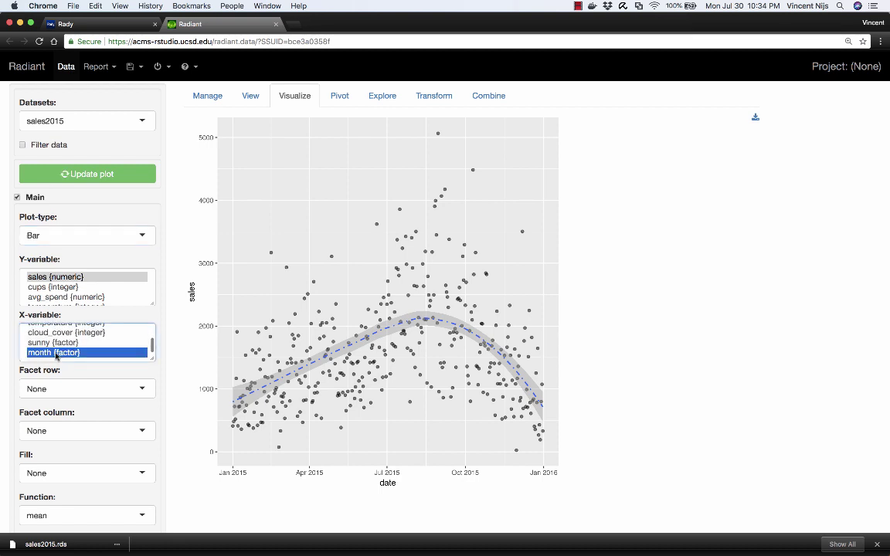
left_click(85, 180)
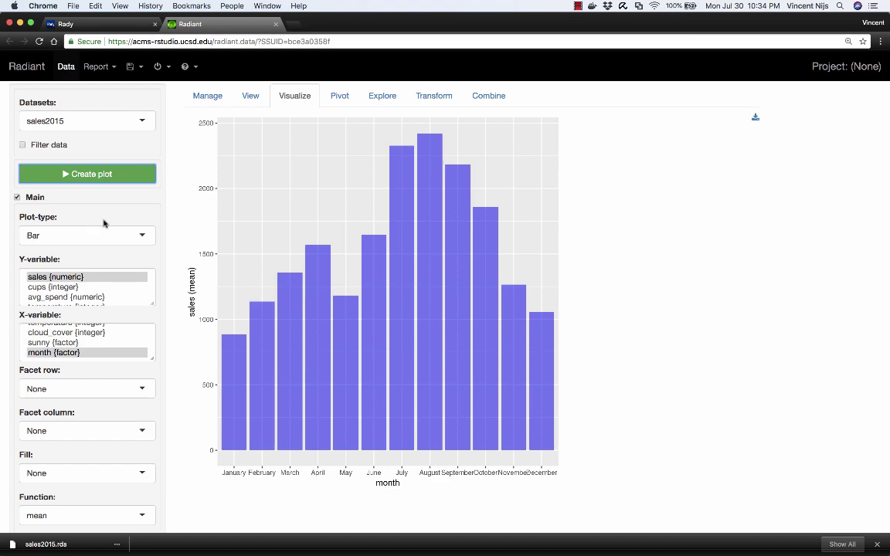
Uncheck Main to collapse the main plot settings in the sidebar
scroll(101, 255, "down", 2)
scroll(101, 255, "down", 1)
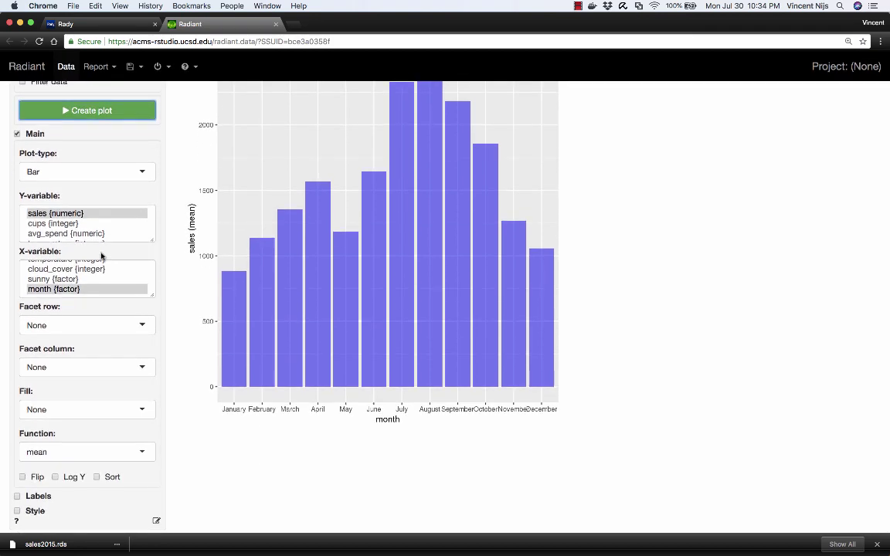
scroll(101, 256, "up", 4)
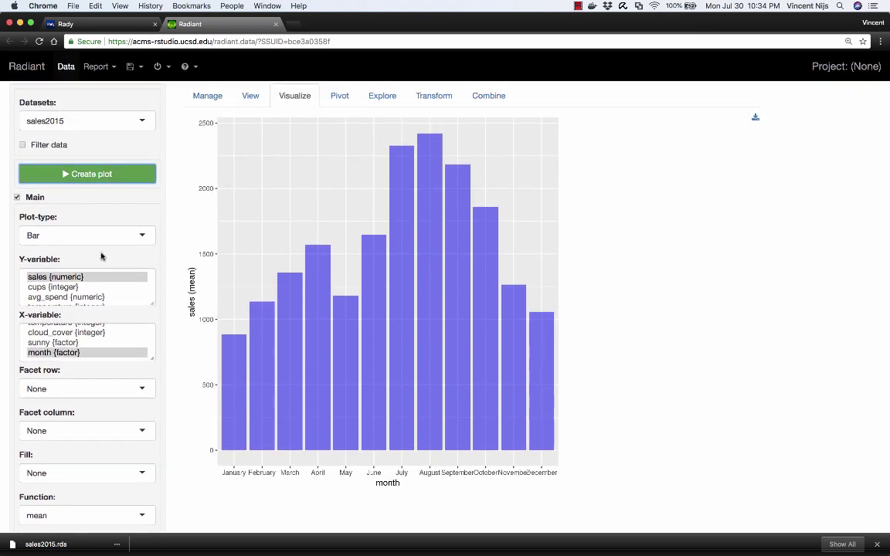
scroll(101, 255, "down", 3)
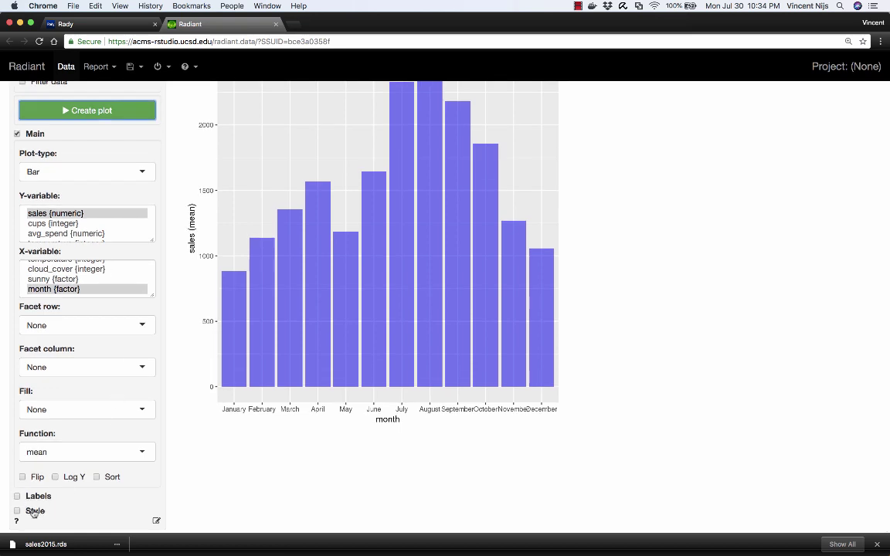
scroll(34, 514, "up", 1)
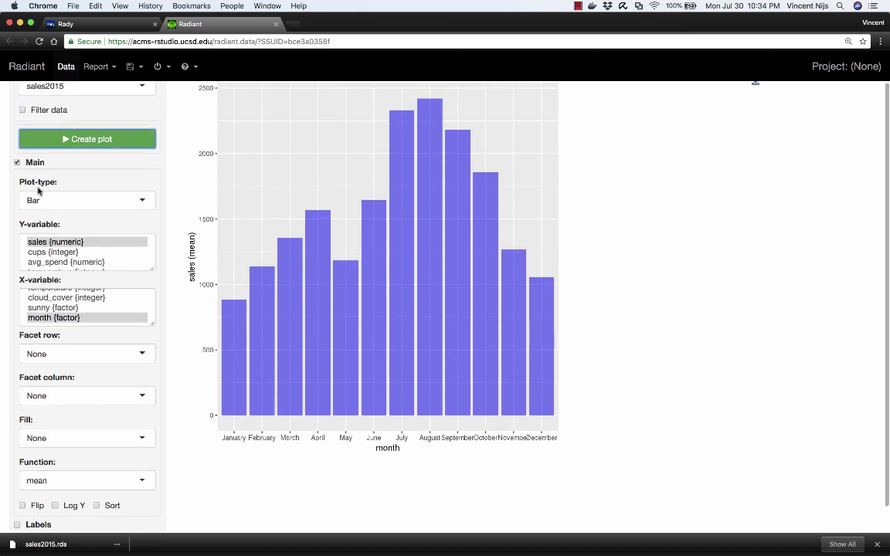
scroll(81, 456, "down", 1)
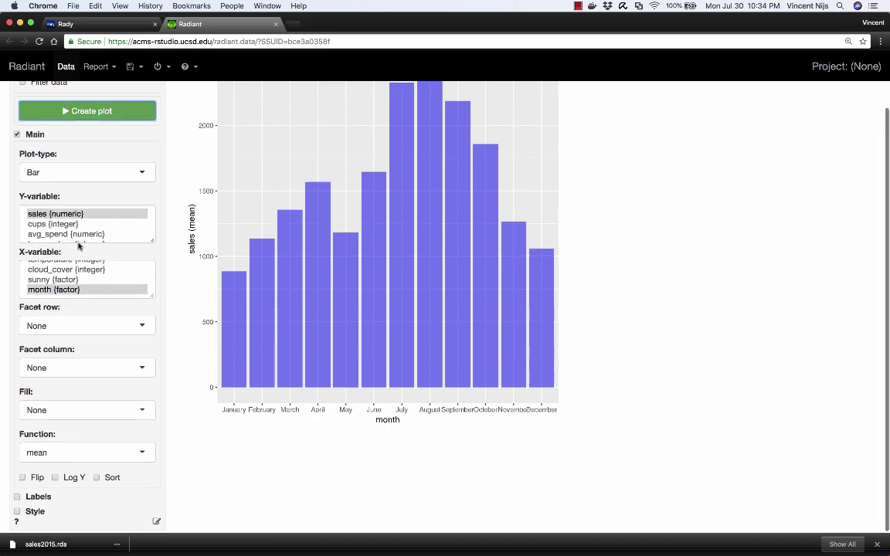
left_click(32, 132)
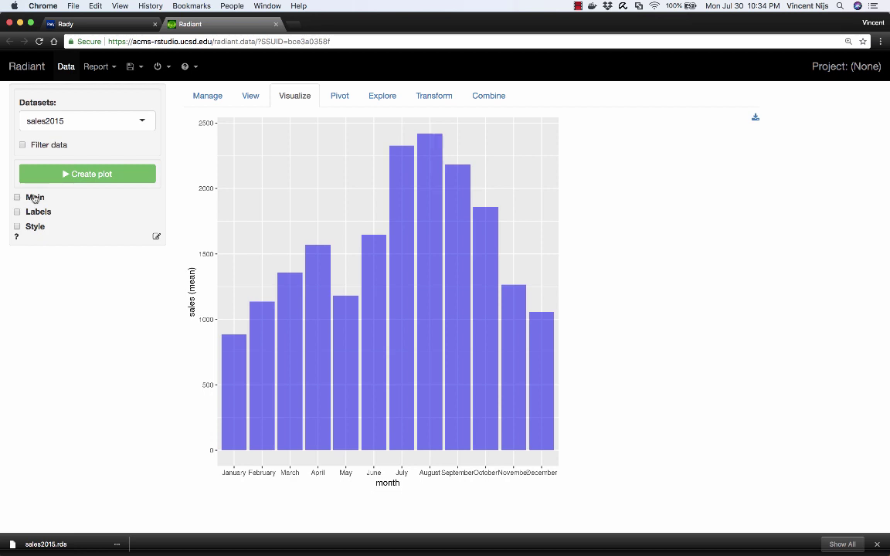
Expand the Style settings and set the plot width to 900
left_click(33, 228)
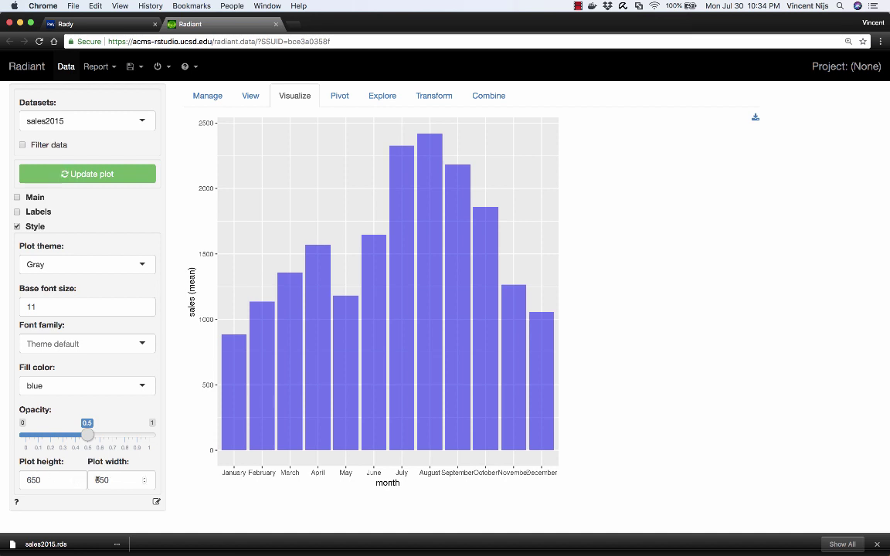
double_click(96, 480)
type("900")
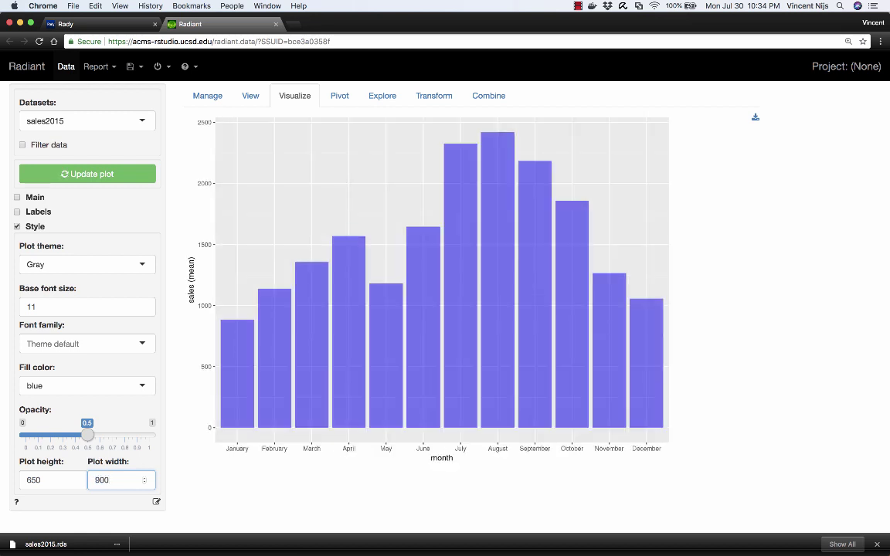
left_click(206, 460)
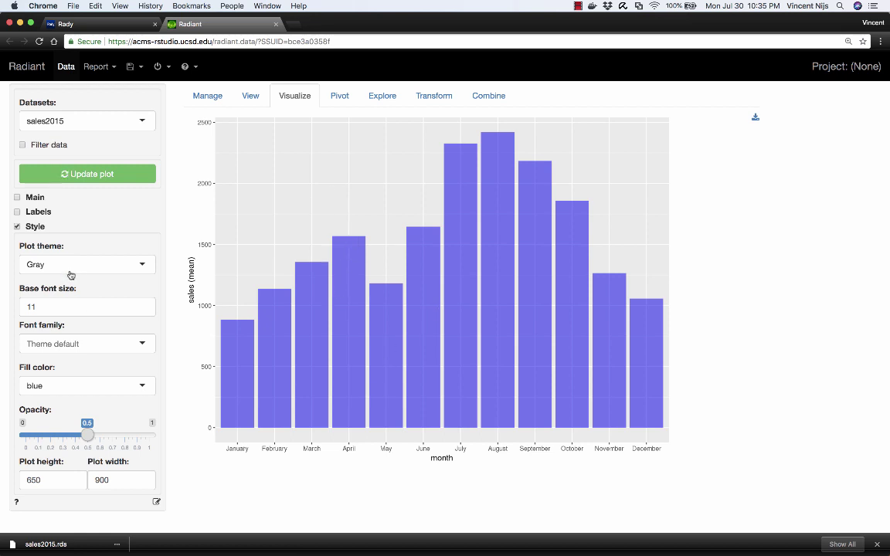
Collapse Style, reopen Main, and switch the plot type to Scatter of sales by month
left_click(34, 229)
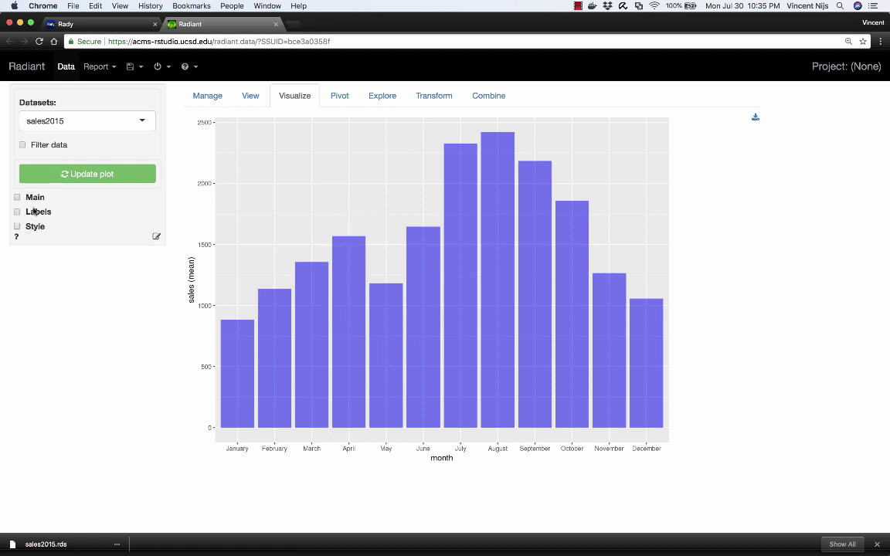
left_click(34, 198)
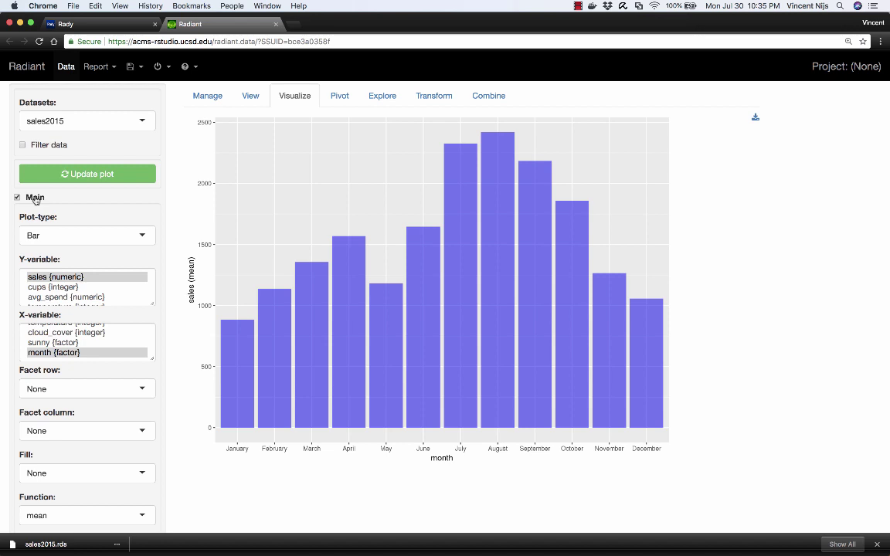
left_click(66, 238)
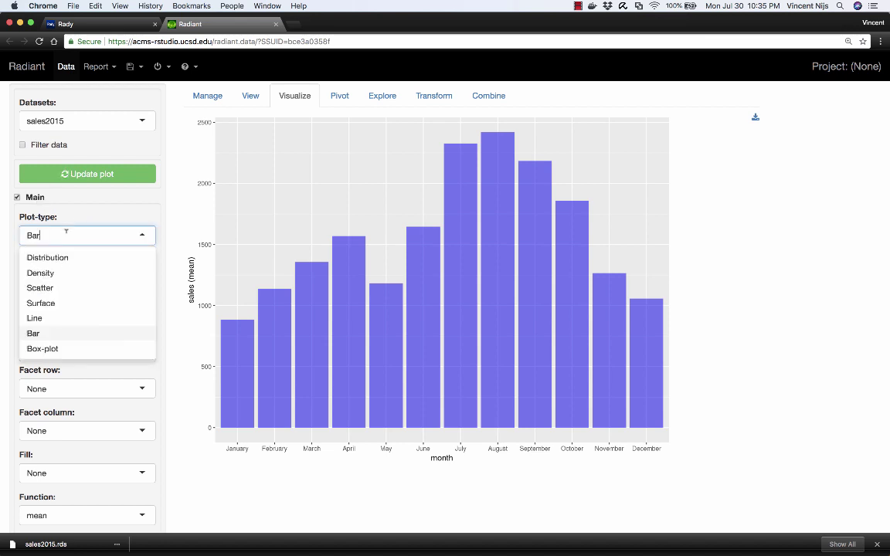
left_click(52, 289)
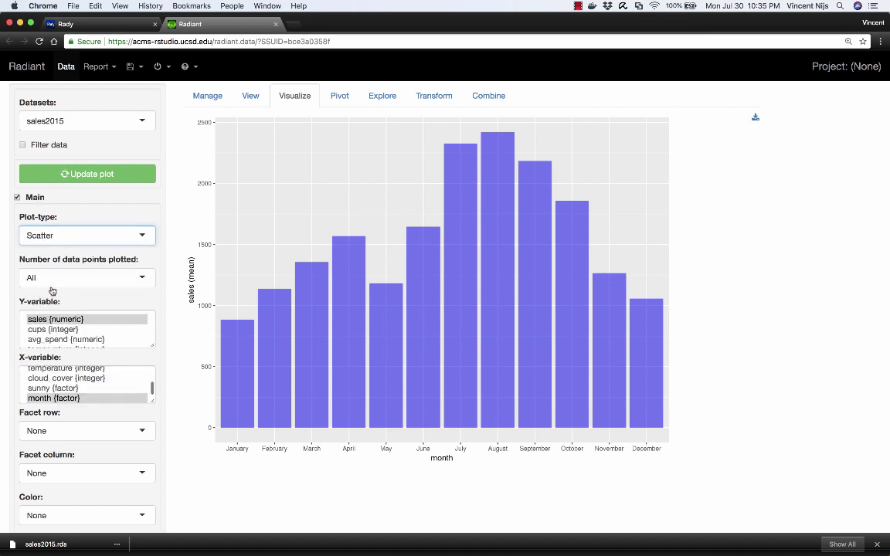
left_click(67, 171)
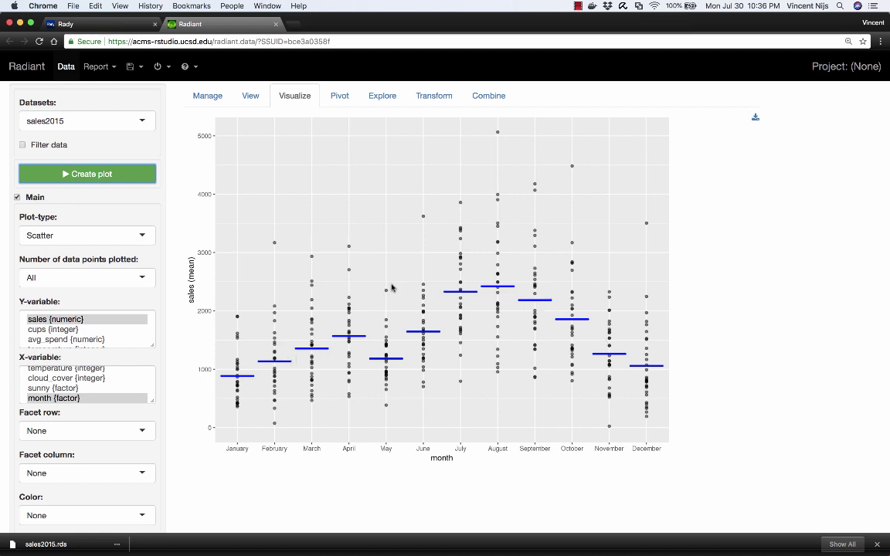
Go to the Rady course page and scroll to its sales-versus-temperature scatter
left_click(89, 27)
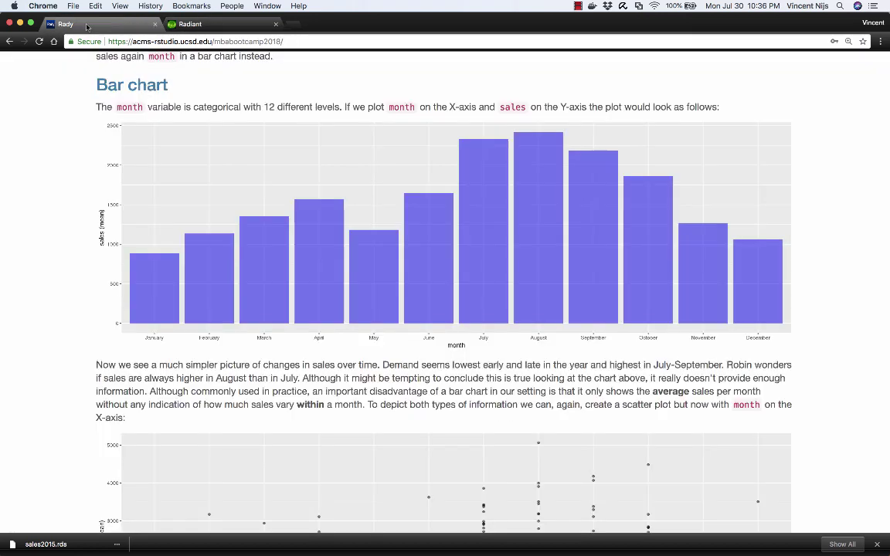
scroll(232, 231, "down", 5)
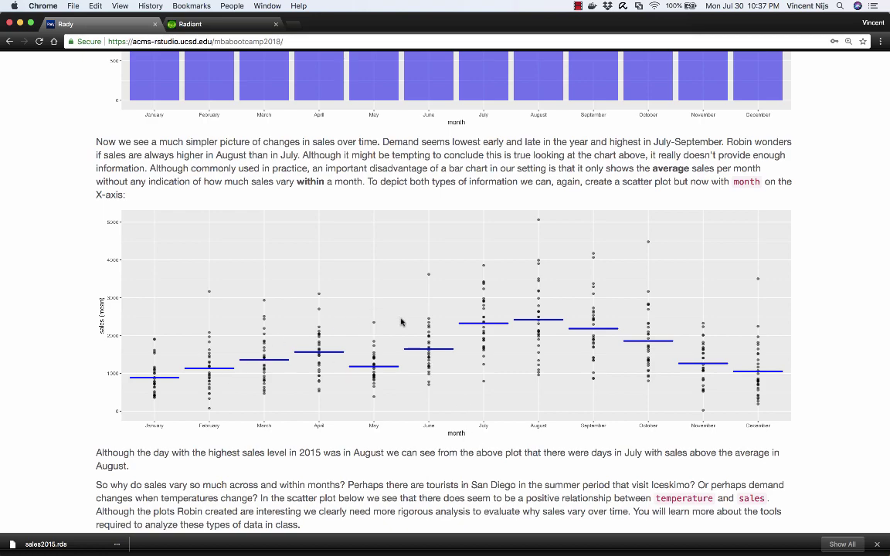
scroll(415, 333, "down", 10)
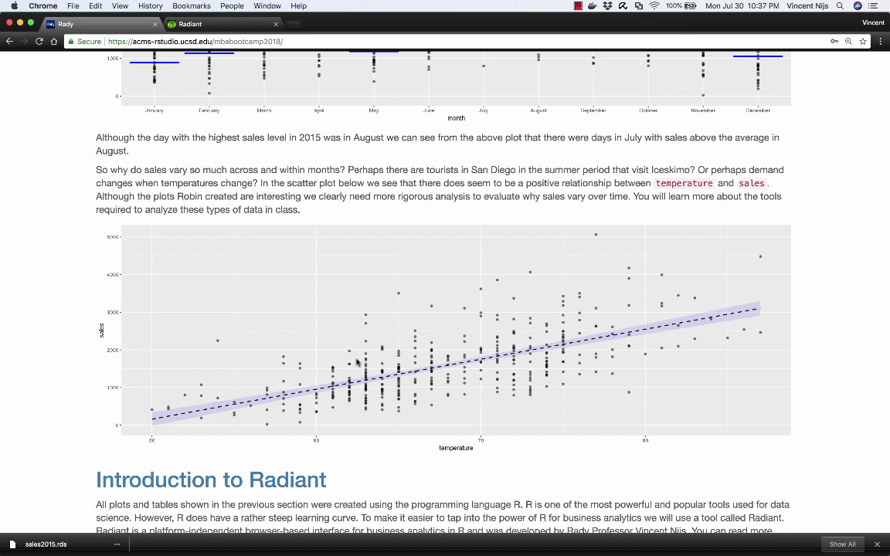
Back in Radiant, set temperature as the X-variable and replot sales against temperature
left_click(175, 23)
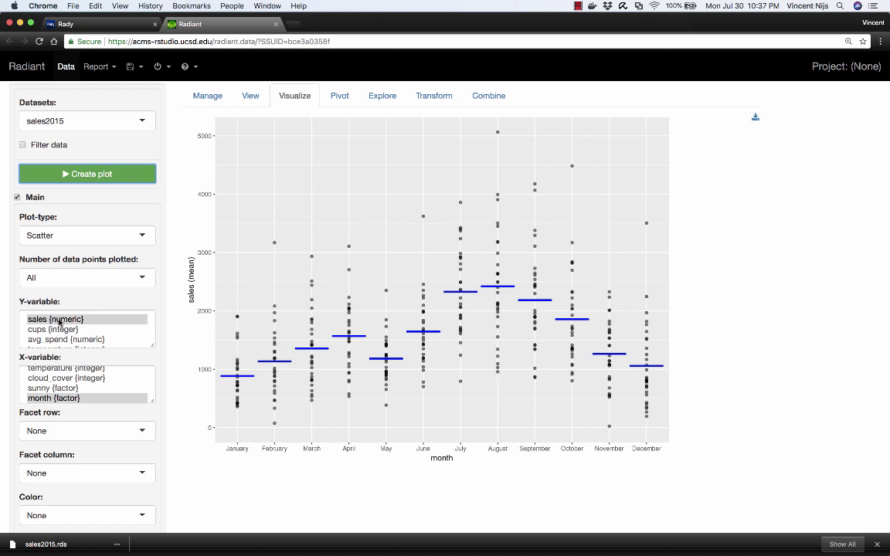
scroll(68, 379, "up", 4)
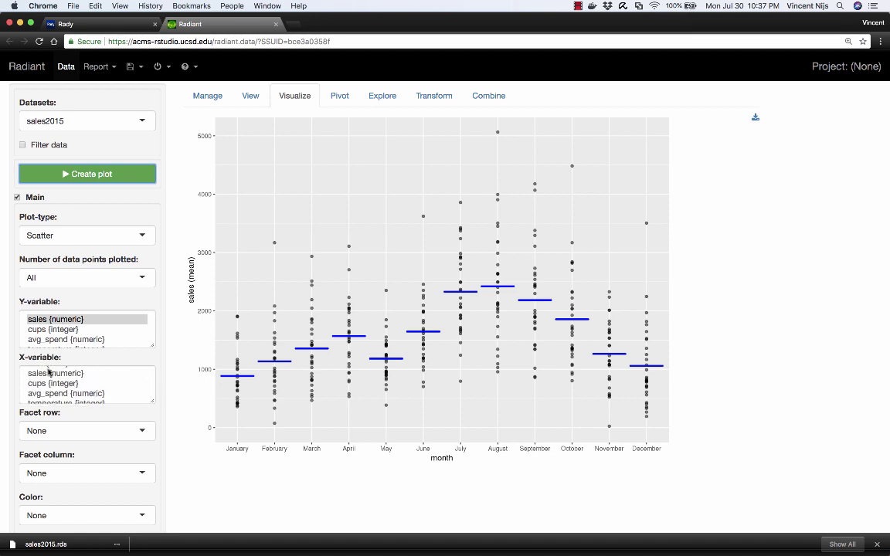
scroll(67, 378, "down", 4)
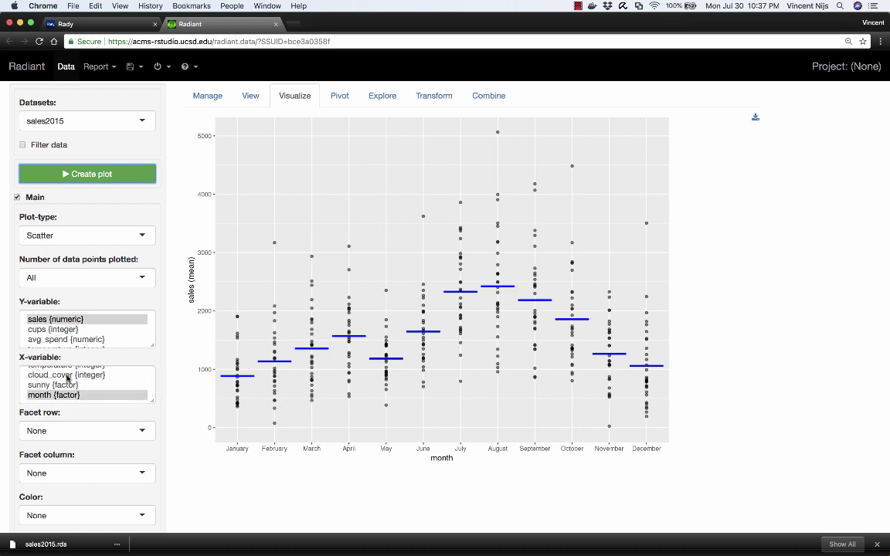
scroll(68, 377, "up", 4)
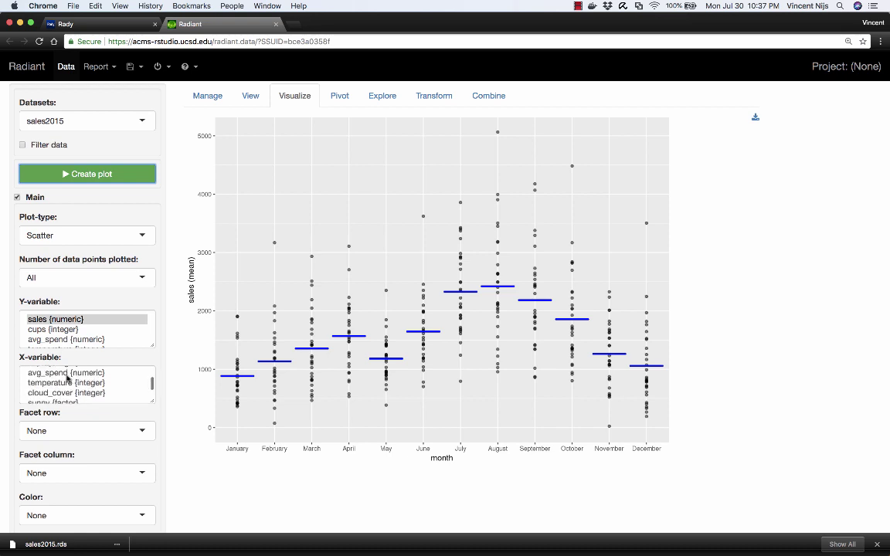
left_click(57, 393)
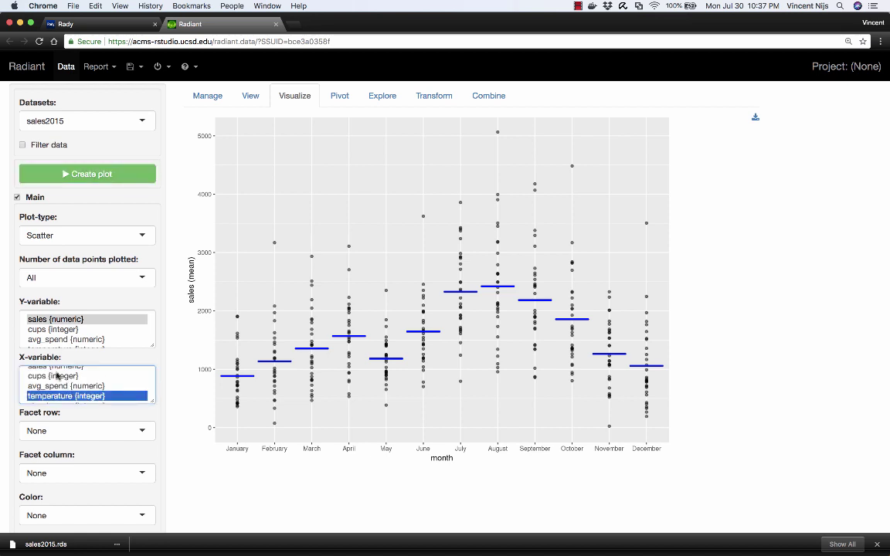
left_click(86, 173)
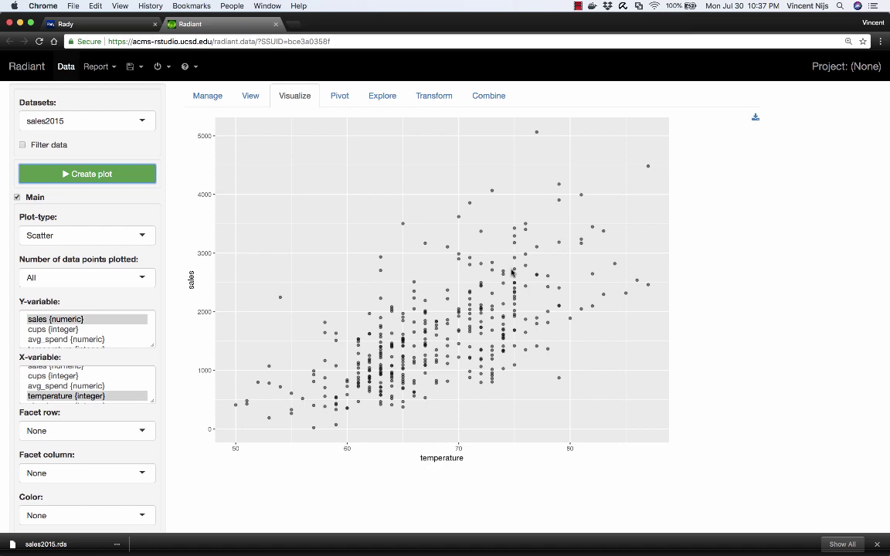
scroll(363, 301, "down", 3)
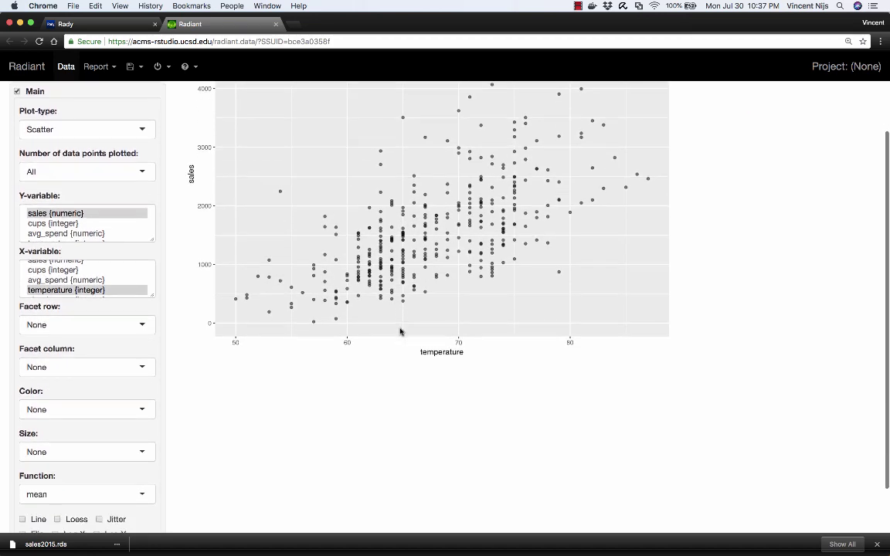
scroll(400, 332, "down", 1)
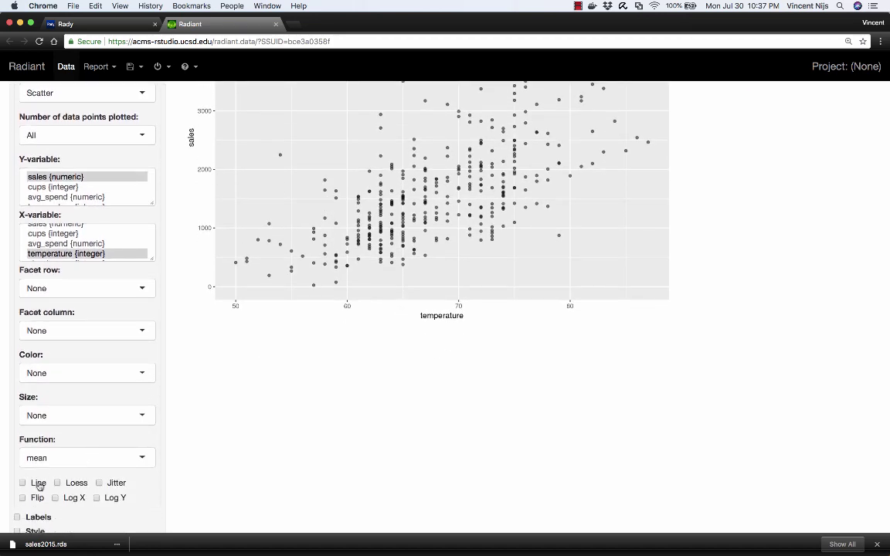
scroll(183, 447, "up", 4)
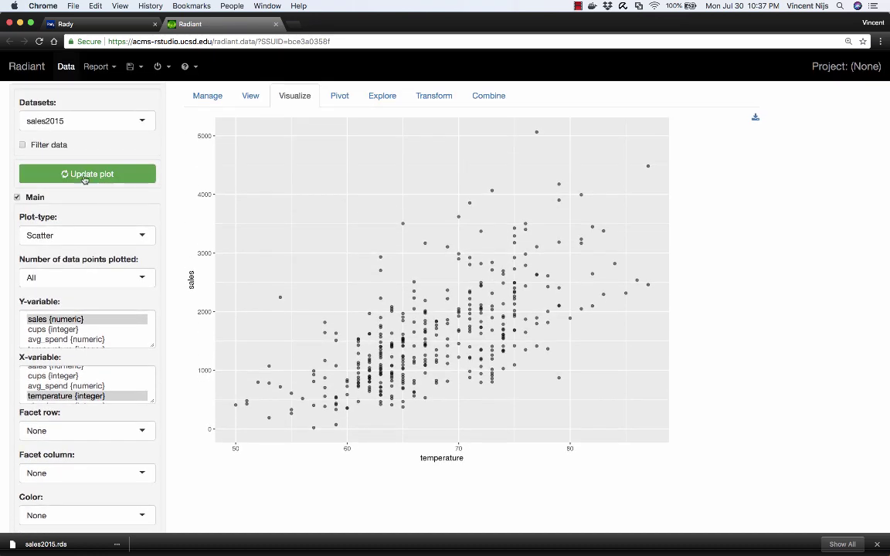
Redraw the sales-versus-temperature scatter with the linear fit line and confidence band
left_click(85, 176)
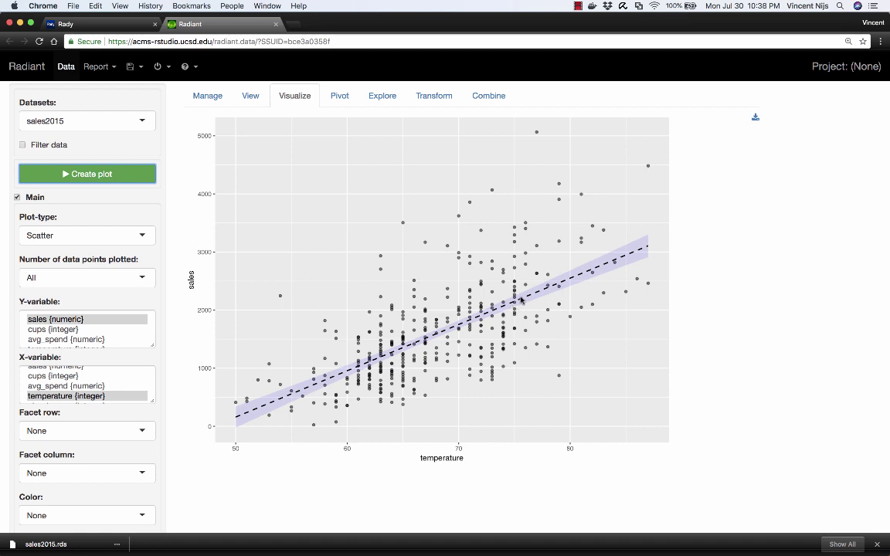
Scroll the Rady course page down to the Installing R, Rstudio, and Radiant section
left_click(84, 23)
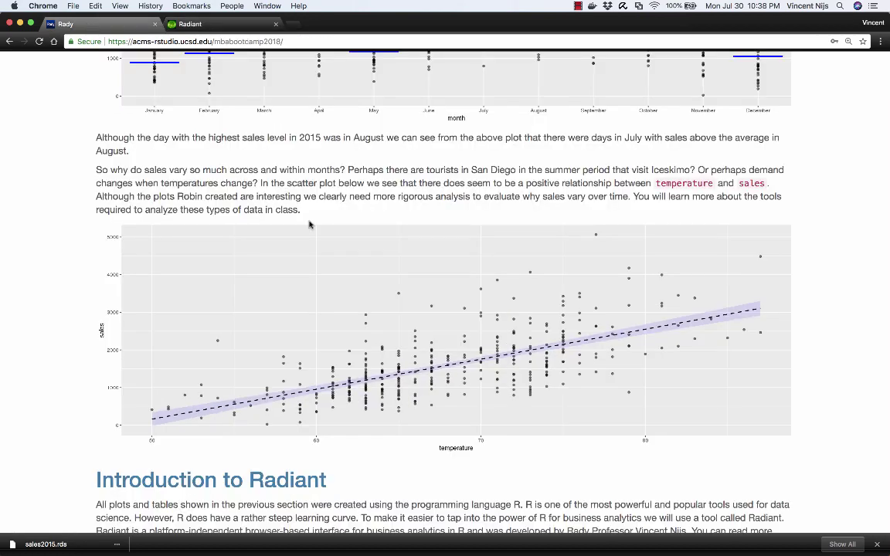
scroll(309, 224, "up", 5)
scroll(309, 224, "down", 5)
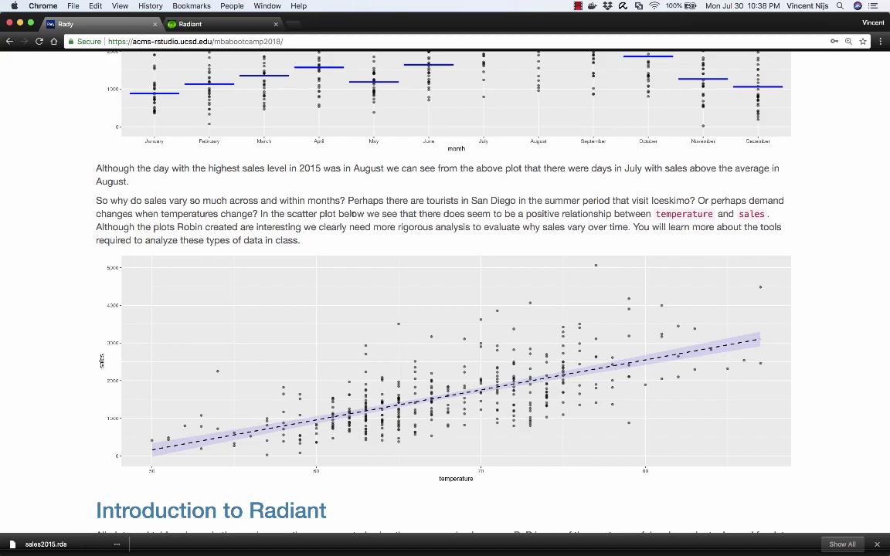
scroll(352, 213, "down", 7)
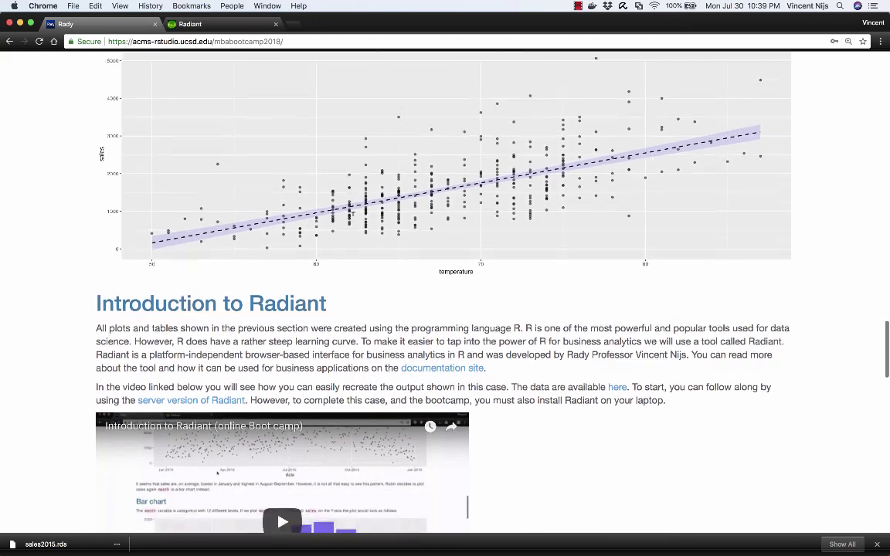
scroll(352, 213, "down", 5)
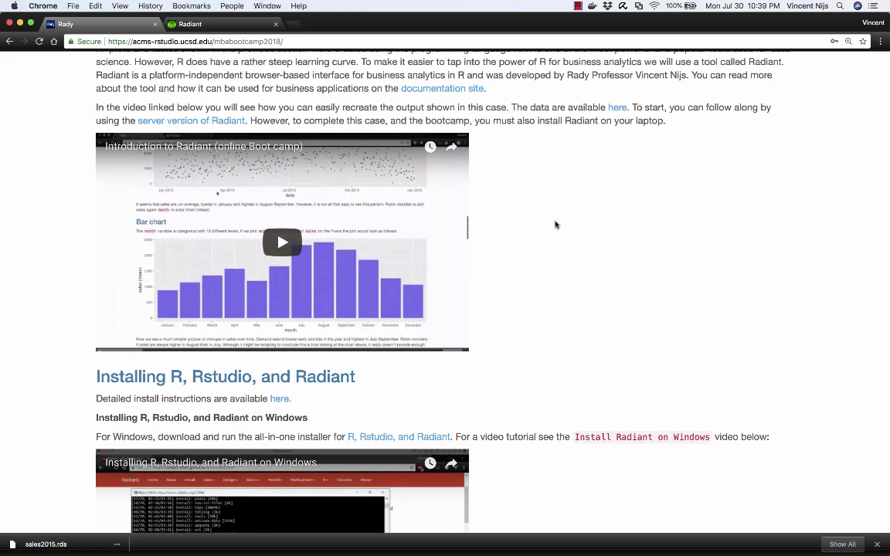
scroll(554, 224, "down", 1)
scroll(554, 225, "down", 7)
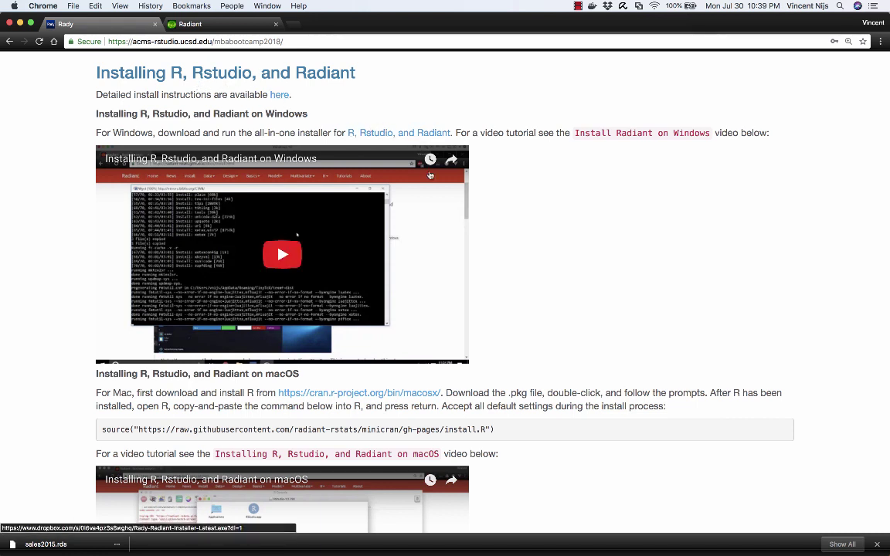
Scroll the course page to the macOS install steps showing the source() command for install.R
scroll(547, 231, "down", 3)
scroll(547, 230, "down", 5)
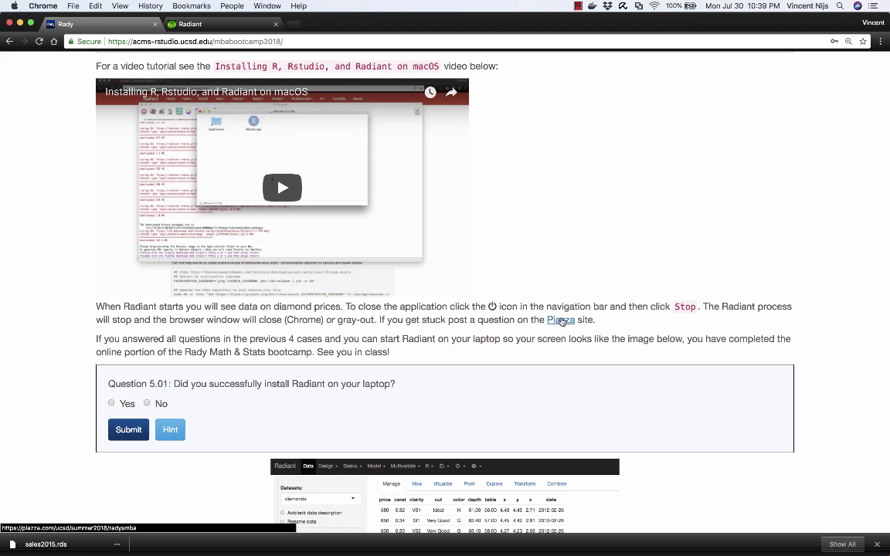
scroll(561, 321, "up", 5)
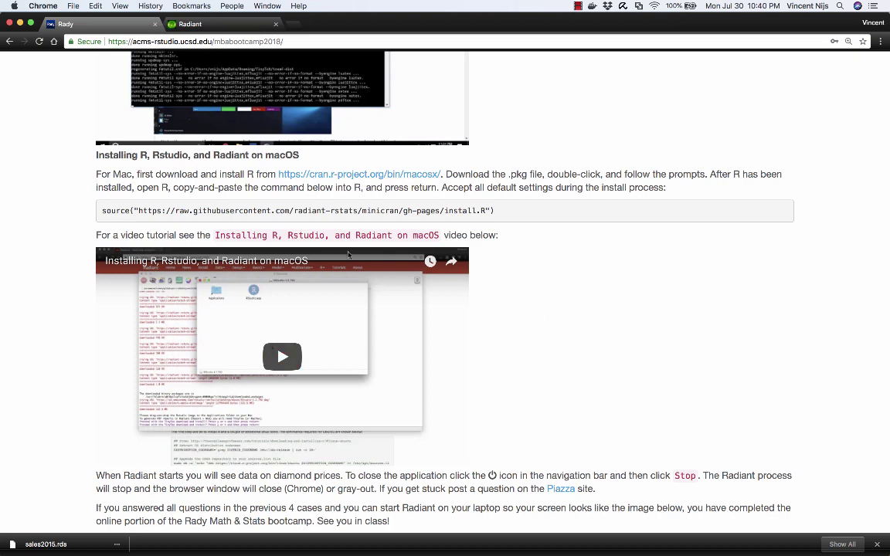
scroll(605, 337, "up", 1)
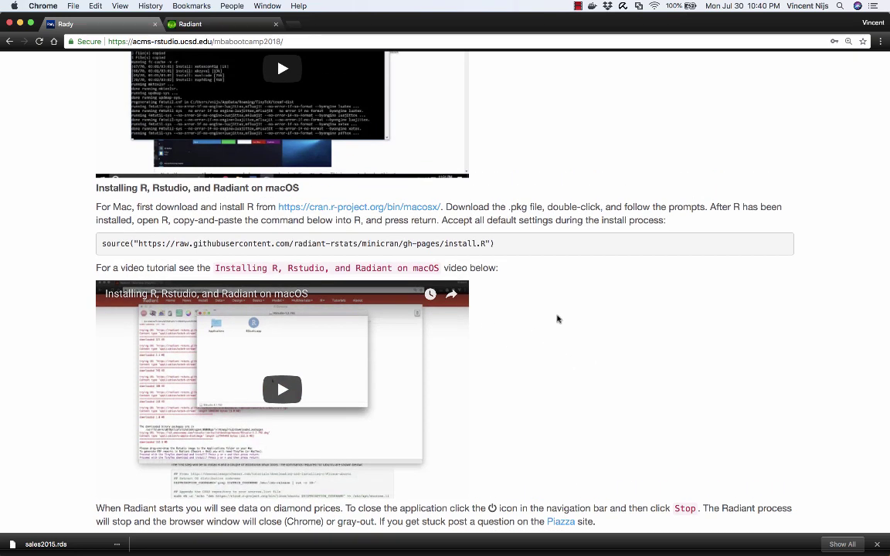
scroll(556, 318, "up", 7)
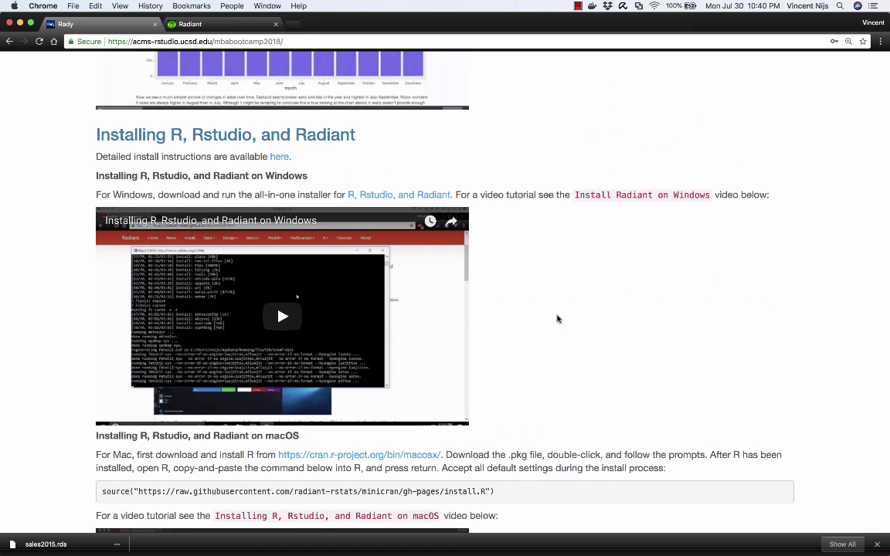
right_click(558, 318)
left_click(170, 137)
scroll(554, 311, "down", 5)
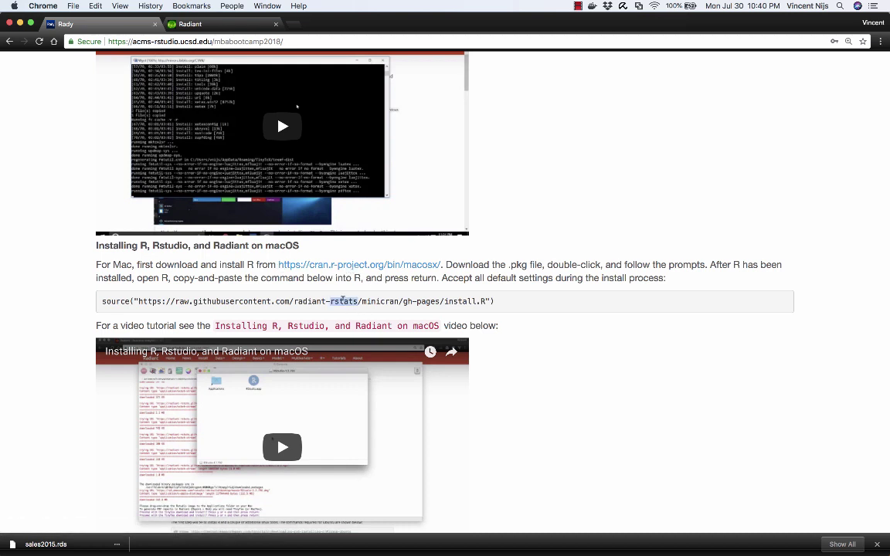
Select the full source() install.R line, then scroll down to Question 5.01
triple_click(342, 301)
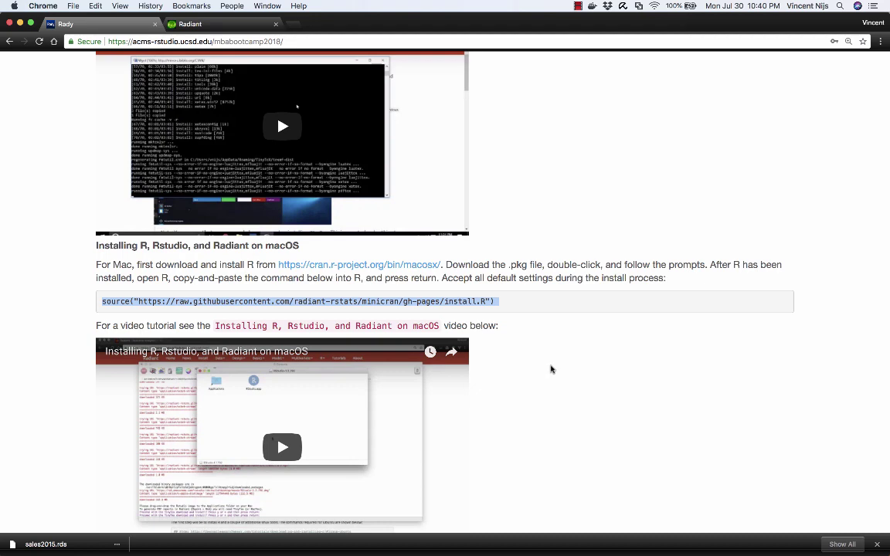
scroll(541, 350, "down", 2)
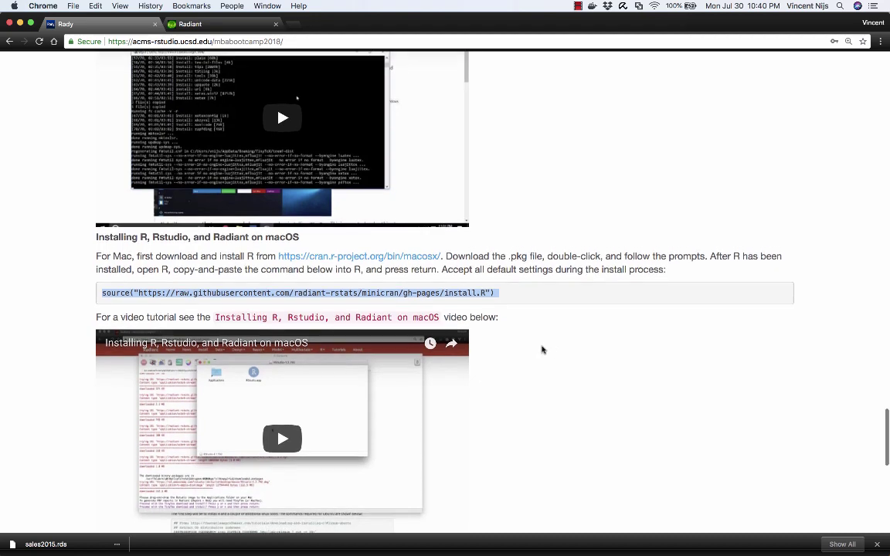
scroll(541, 350, "up", 3)
scroll(541, 350, "up", 4)
scroll(532, 314, "down", 4)
scroll(532, 312, "down", 10)
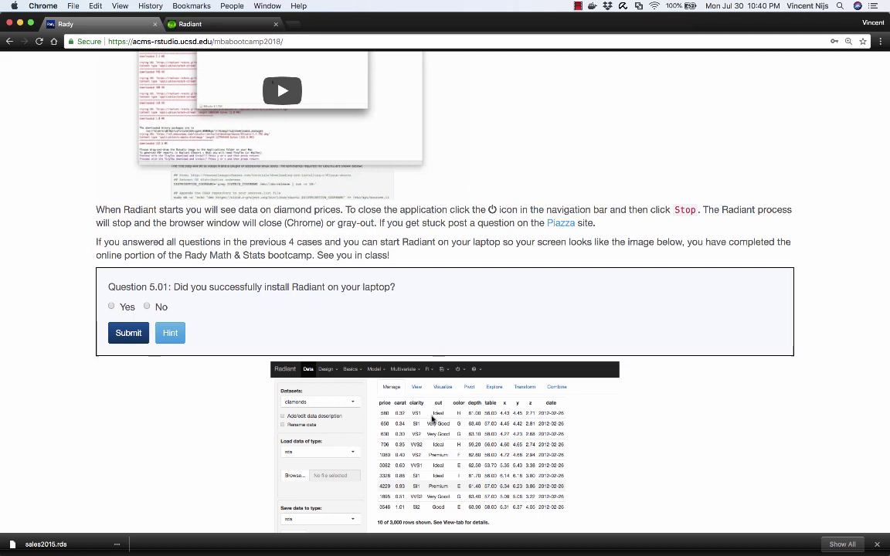
Choose Yes for Question 5.01, confirming Radiant installed successfully on the laptop
scroll(428, 418, "down", 3)
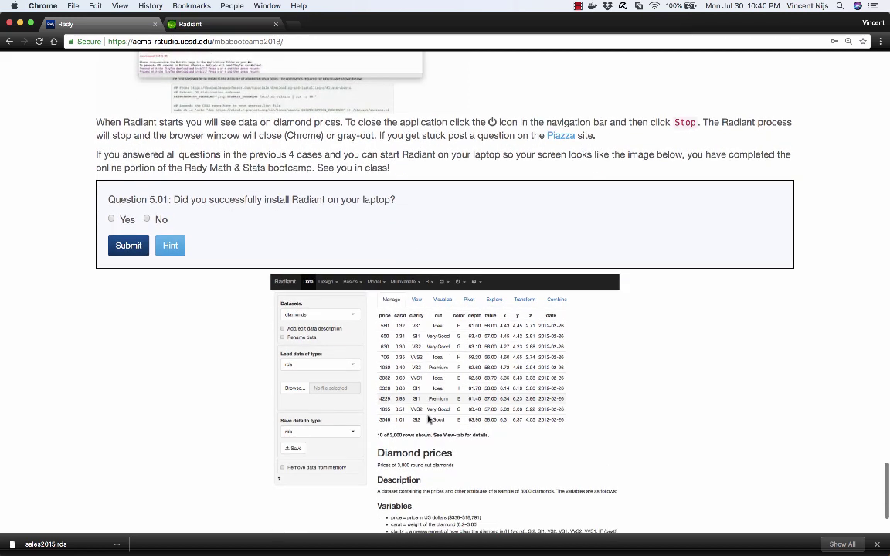
scroll(400, 393, "down", 1)
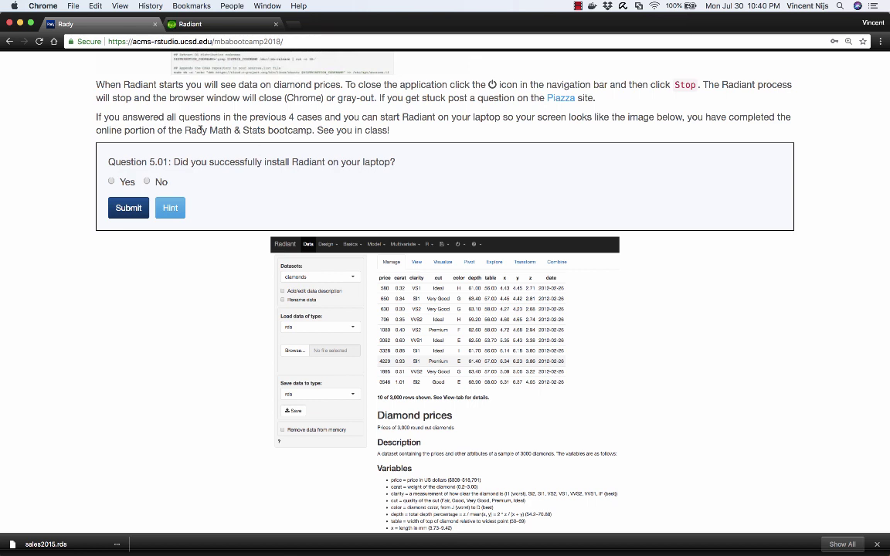
left_click(111, 182)
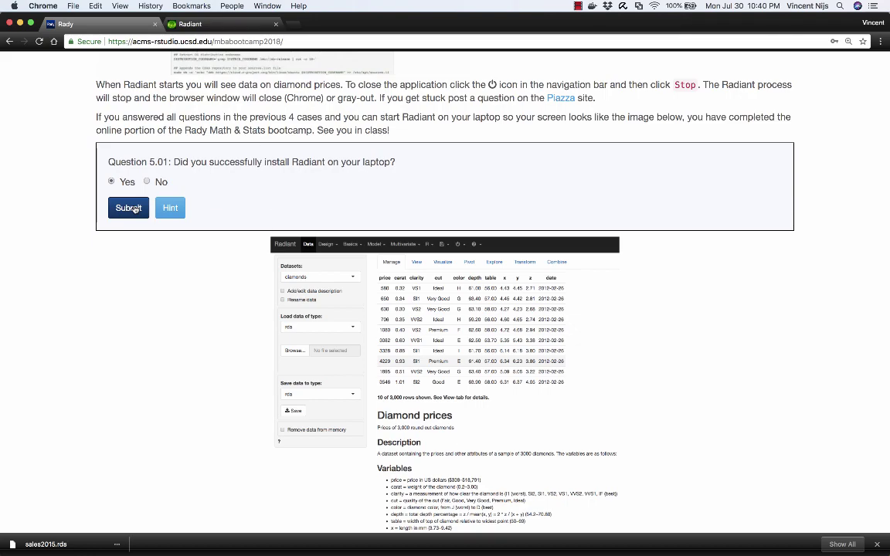